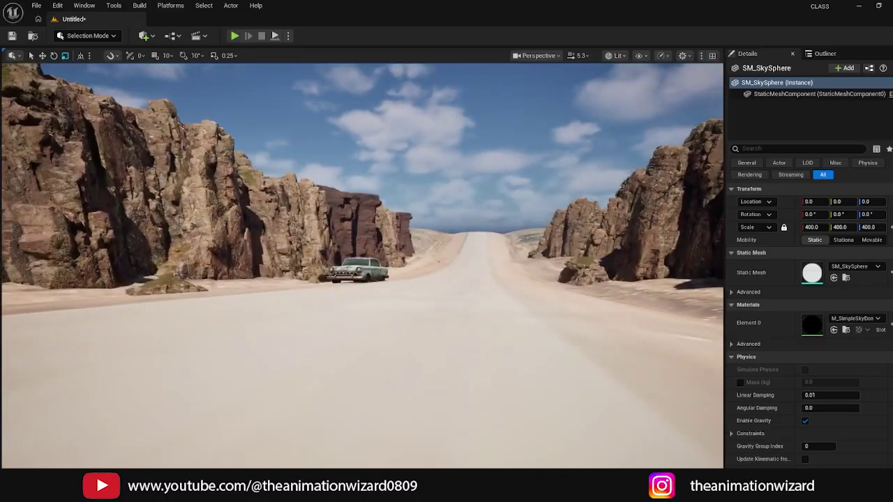
{"action": "scroll", "coordinate": [395, 255], "scroll_direction": "up", "scroll_amount": 2}
{"action": "right_click_drag", "start_coordinate": [376, 249], "coordinate": [382, 293]}
- Switch to Maya and examine the watchtower model from several sides, both close up and from a distance
{"action": "left_click_drag", "start_coordinate": [386, 410], "coordinate": [342, 413], "text": "alt"}
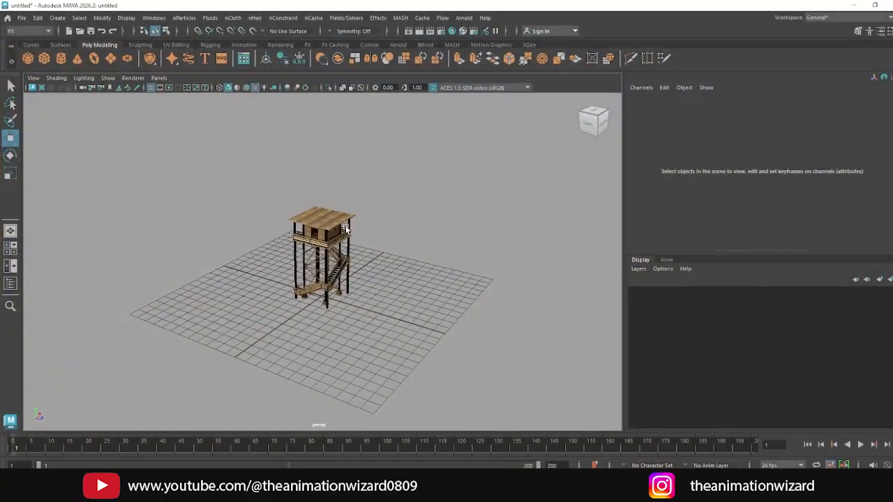
{"action": "left_click_drag", "start_coordinate": [346, 230], "coordinate": [398, 217], "text": "alt"}
{"action": "scroll", "coordinate": [352, 221], "scroll_direction": "up", "scroll_amount": 3}
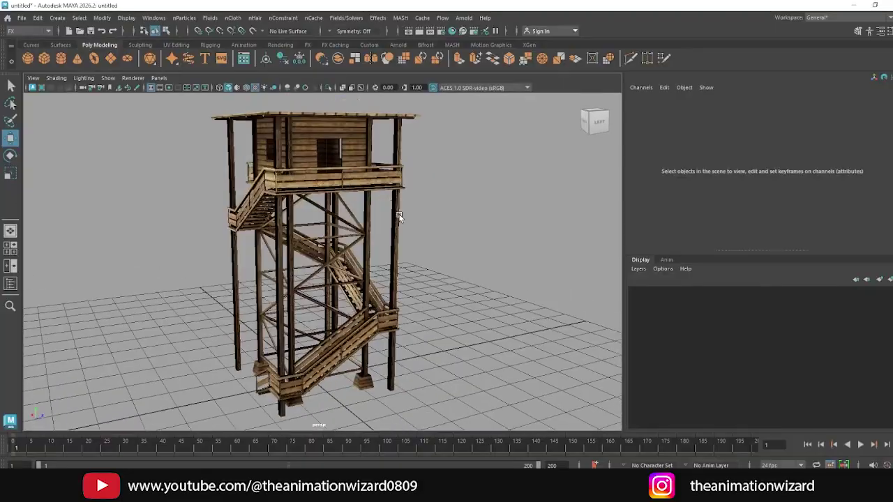
{"action": "left_click", "coordinate": [399, 217]}
{"action": "left_click_drag", "start_coordinate": [404, 277], "coordinate": [382, 255], "text": "alt"}
{"action": "left_click", "coordinate": [437, 249]}
{"action": "scroll", "coordinate": [433, 244], "scroll_direction": "down", "scroll_amount": 5}
{"action": "left_click_drag", "start_coordinate": [326, 190], "coordinate": [366, 206], "text": "alt"}
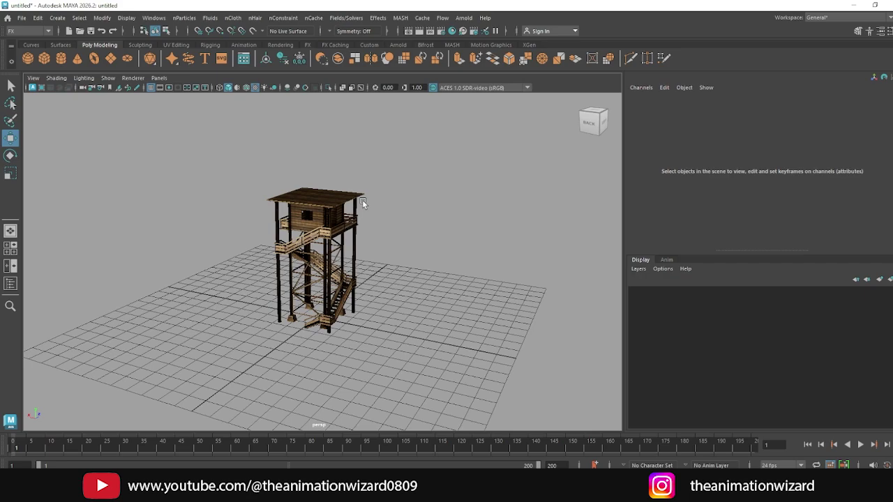
{"action": "scroll", "coordinate": [361, 200], "scroll_direction": "up", "scroll_amount": 6}
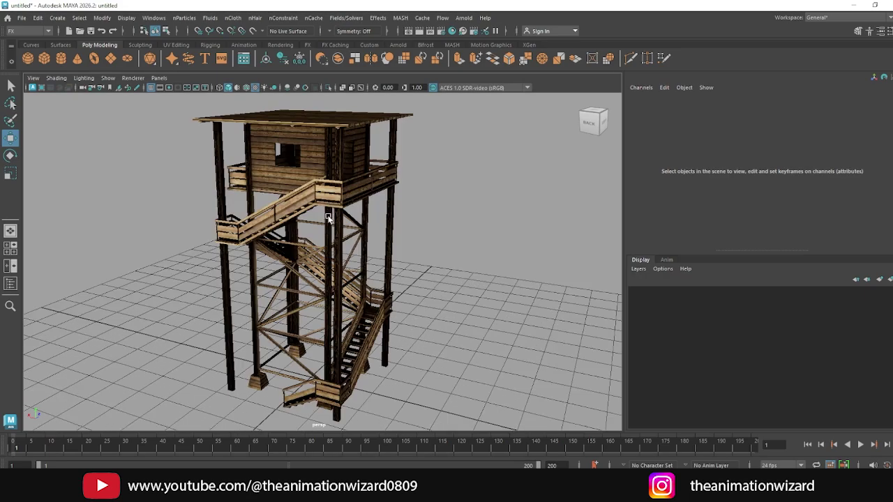
{"action": "left_click_drag", "start_coordinate": [392, 232], "coordinate": [363, 224], "text": "alt"}
- Select the watchtower model and rename it watchtower__mesh
{"action": "left_click", "coordinate": [339, 195]}
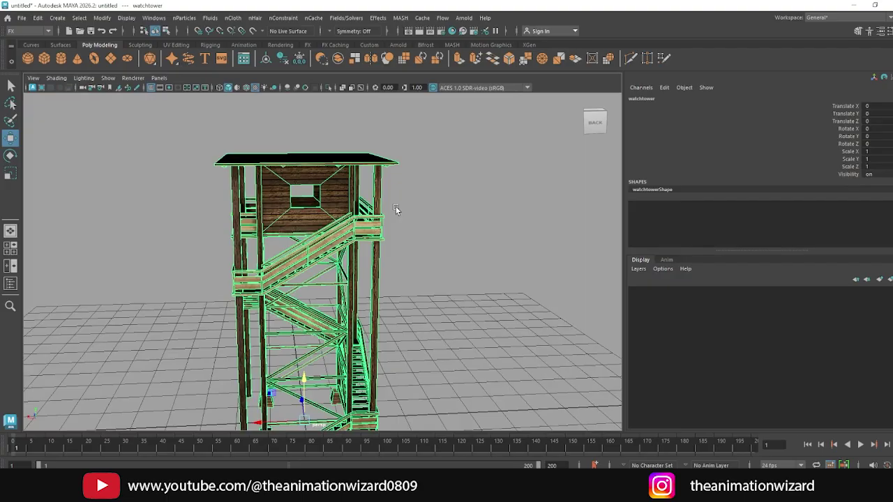
{"action": "mouse_move", "coordinate": [443, 255]}
{"action": "left_mouse_down", "text": "alt"}
{"action": "mouse_move", "coordinate": [441, 265]}
{"action": "mouse_move", "coordinate": [448, 244]}
{"action": "left_mouse_up", "text": "alt"}
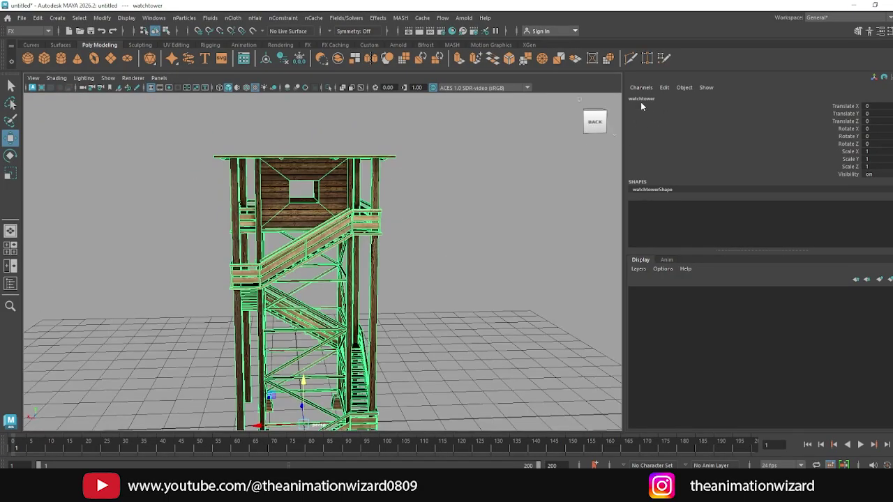
{"action": "left_click", "coordinate": [645, 100]}
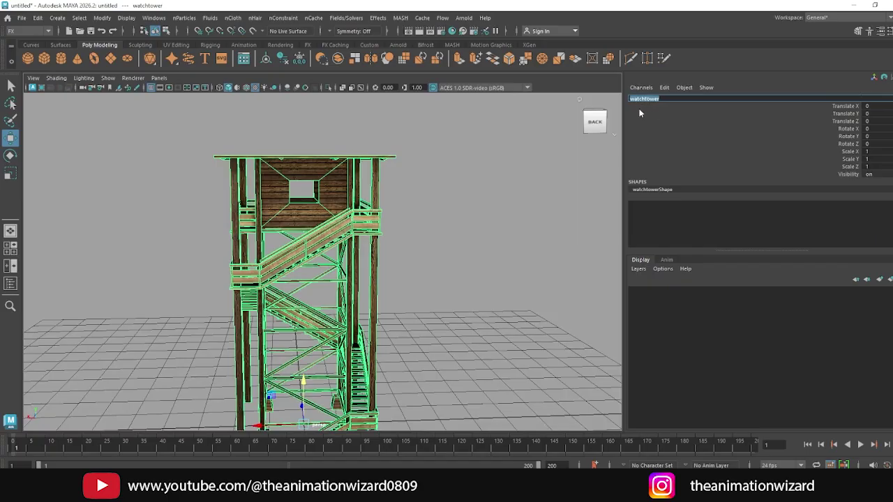
{"action": "left_click_drag", "start_coordinate": [449, 185], "coordinate": [394, 193], "text": "alt"}
{"action": "scroll", "coordinate": [380, 206], "scroll_direction": "up", "scroll_amount": 5}
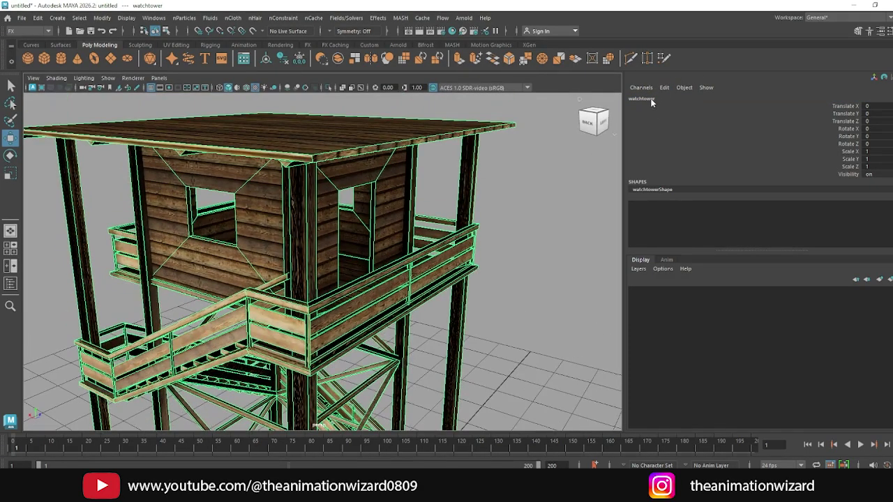
{"action": "left_click", "coordinate": [656, 99]}
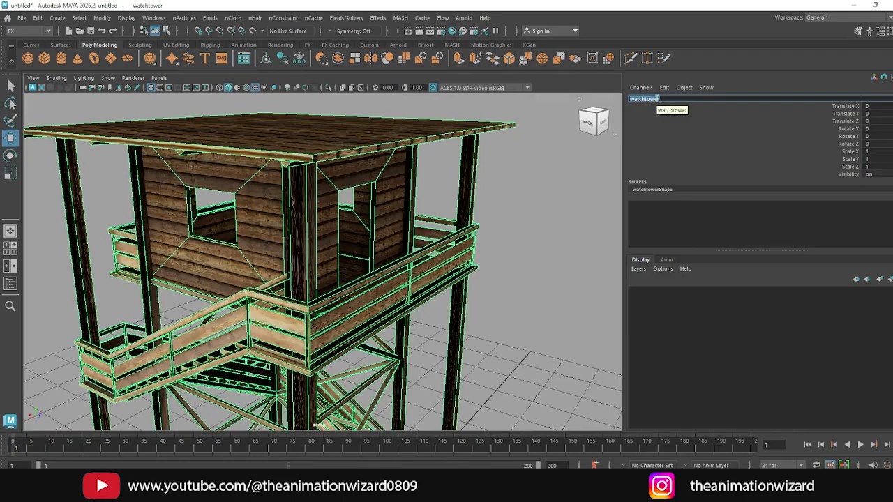
{"action": "left_click", "coordinate": [689, 99]}
{"action": "type", "text": "__mesh"}
{"action": "key", "text": "Return"}
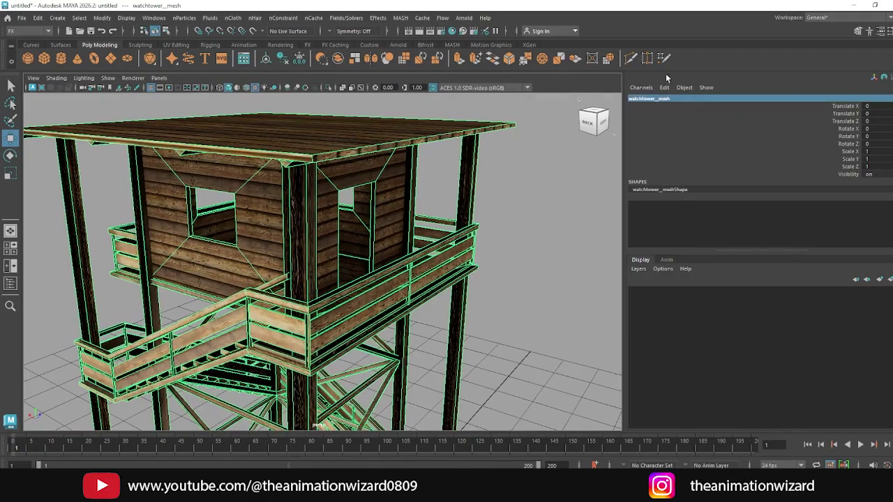
- Reselect the watchtower mesh and check the name of its assigned material in the material attributes
{"action": "left_click", "coordinate": [505, 153]}
{"action": "left_click", "coordinate": [339, 206]}
{"action": "key", "text": "f"}
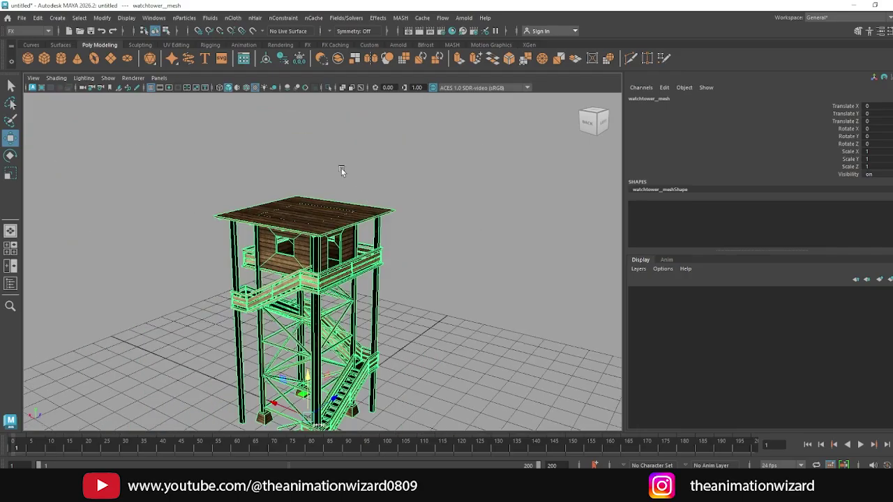
{"action": "left_click_drag", "start_coordinate": [341, 168], "coordinate": [417, 226], "text": "alt"}
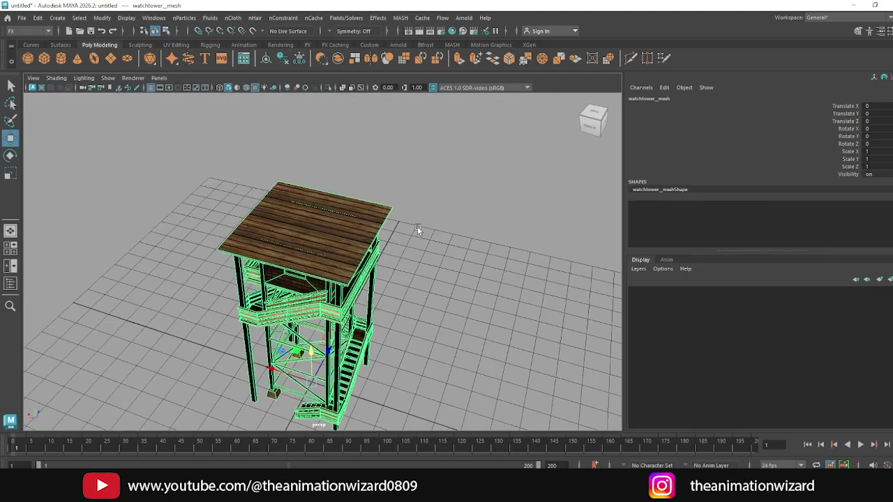
{"action": "scroll", "coordinate": [399, 224], "scroll_direction": "up", "scroll_amount": 6}
{"action": "left_click_drag", "start_coordinate": [377, 261], "coordinate": [360, 211], "text": "alt"}
{"action": "scroll", "coordinate": [344, 204], "scroll_direction": "down", "scroll_amount": 6}
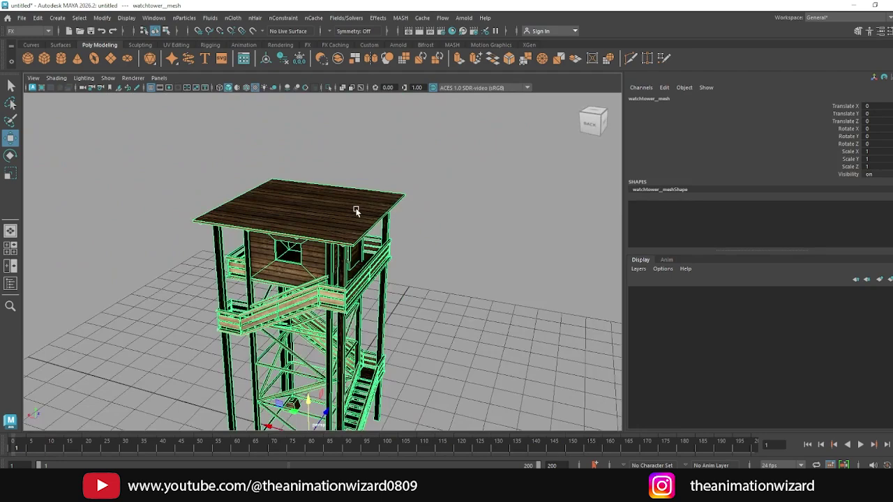
{"action": "right_click_drag", "start_coordinate": [350, 190], "coordinate": [346, 421]}
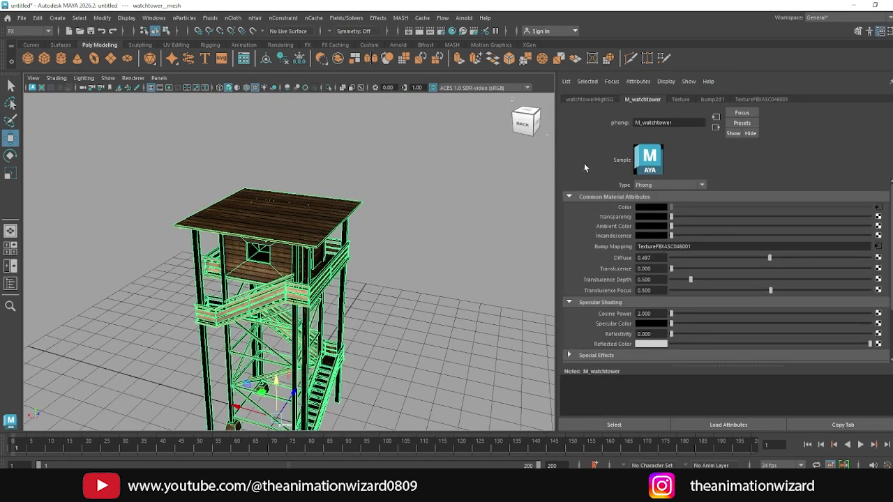
{"action": "left_click", "coordinate": [647, 123]}
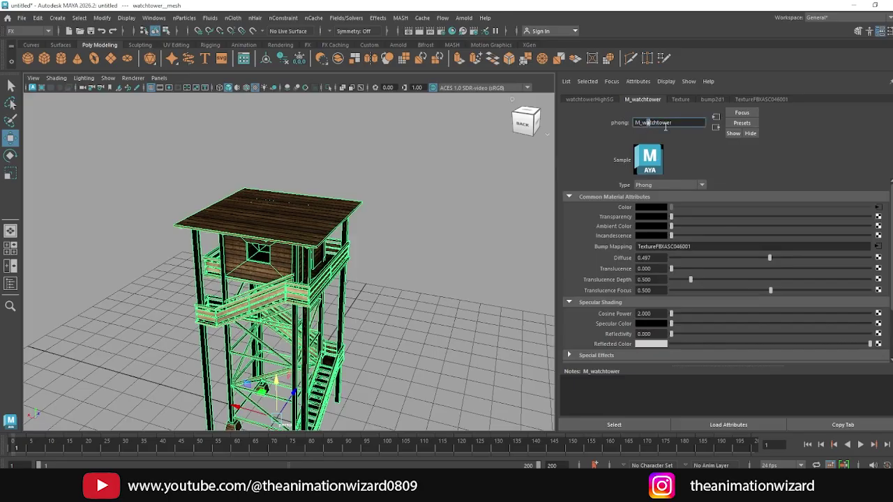
{"action": "left_click", "coordinate": [424, 188]}
{"action": "left_click", "coordinate": [347, 223]}
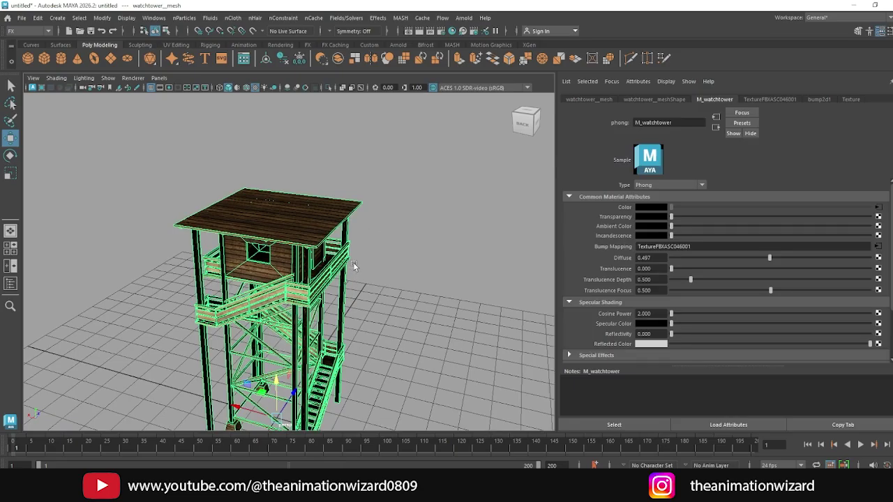
- Bring back the Channel Box and check the watchtower's transform values and its placement on the grid
{"action": "left_click_drag", "start_coordinate": [354, 267], "coordinate": [424, 205], "text": "alt"}
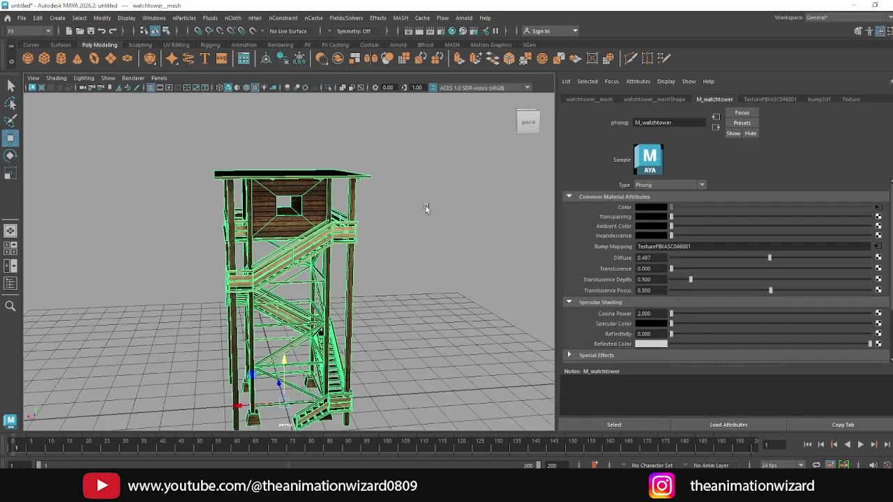
{"action": "key", "text": "ctrl+a"}
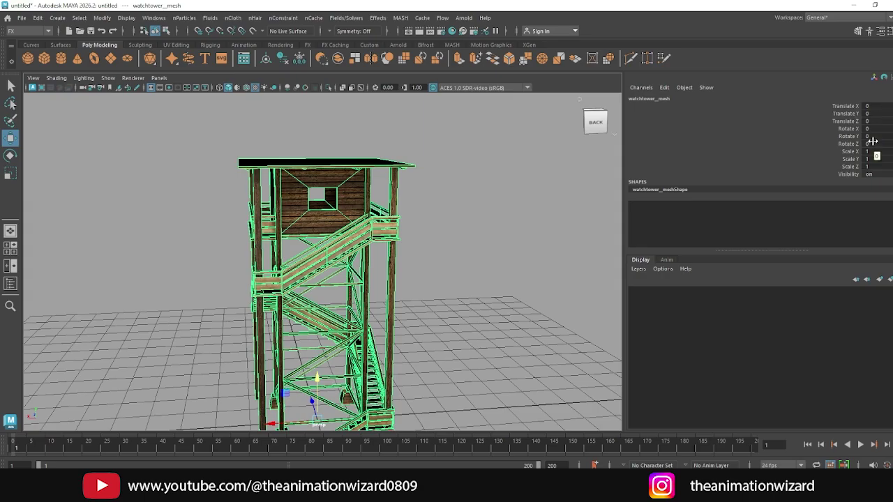
{"action": "scroll", "coordinate": [460, 209], "scroll_direction": "down", "scroll_amount": 5}
{"action": "left_click_drag", "start_coordinate": [451, 224], "coordinate": [346, 247], "text": "alt"}
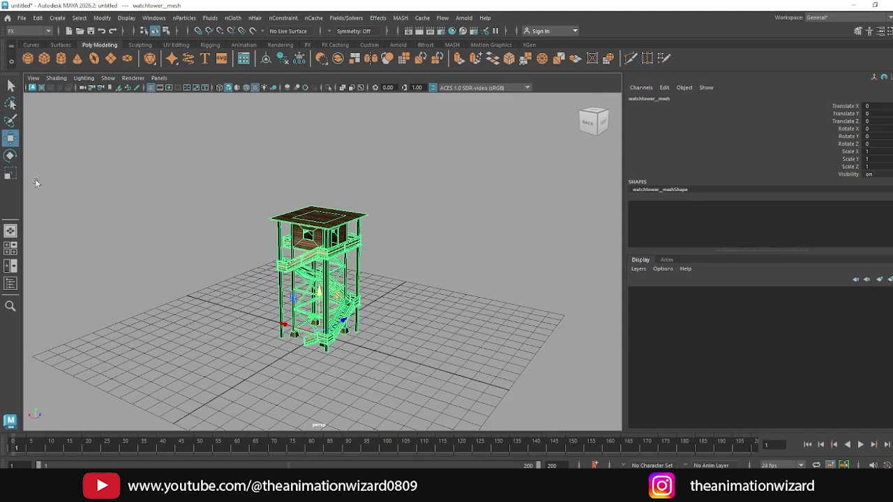
{"action": "left_click_drag", "start_coordinate": [219, 285], "coordinate": [323, 240], "text": "alt"}
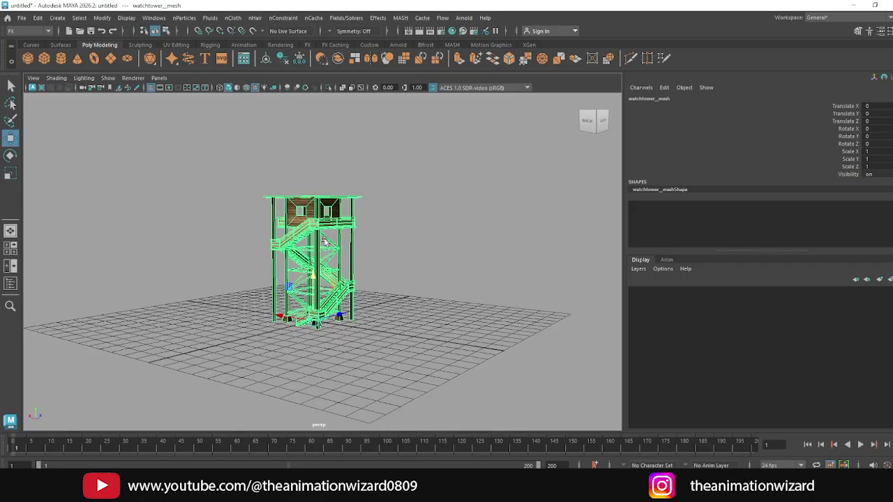
{"action": "left_click_drag", "start_coordinate": [323, 240], "coordinate": [227, 213], "text": "alt"}
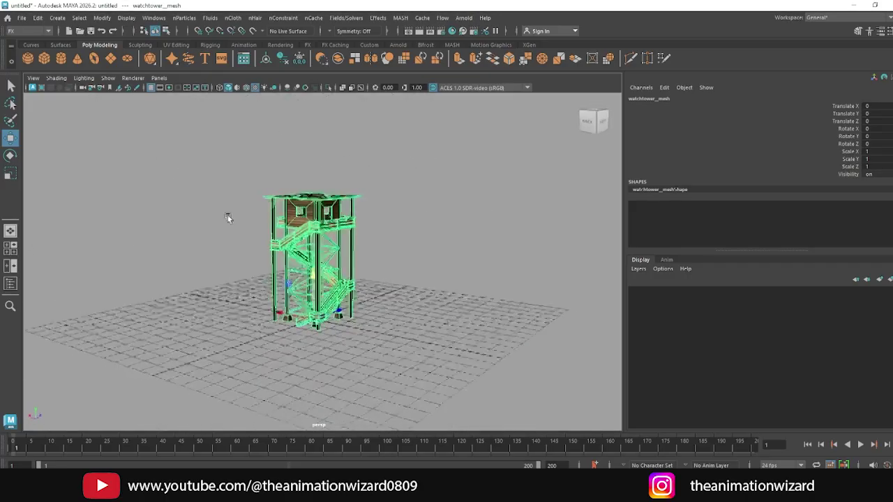
{"action": "scroll", "coordinate": [228, 214], "scroll_direction": "up", "scroll_amount": 6}
{"action": "scroll", "coordinate": [302, 190], "scroll_direction": "down", "scroll_amount": 5}
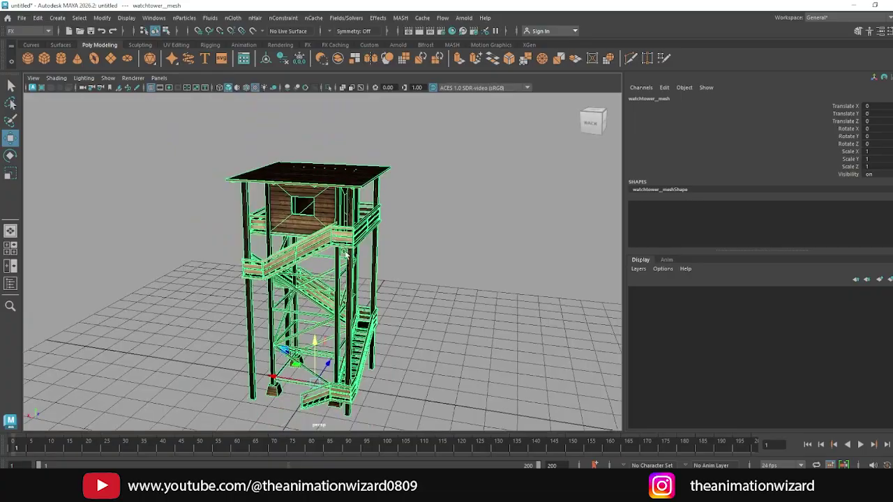
- Open the Export Selection options for the watchtower, review the available file types and cancel without exporting
{"action": "left_click", "coordinate": [22, 19]}
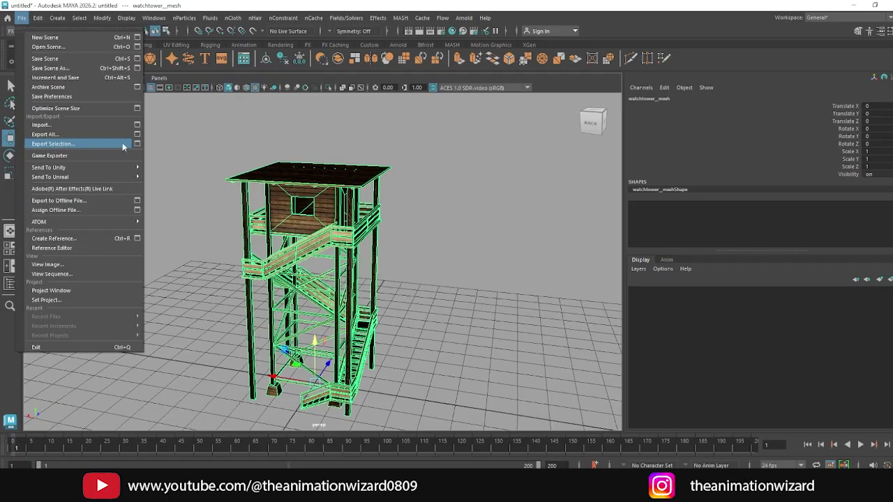
{"action": "left_click", "coordinate": [137, 144]}
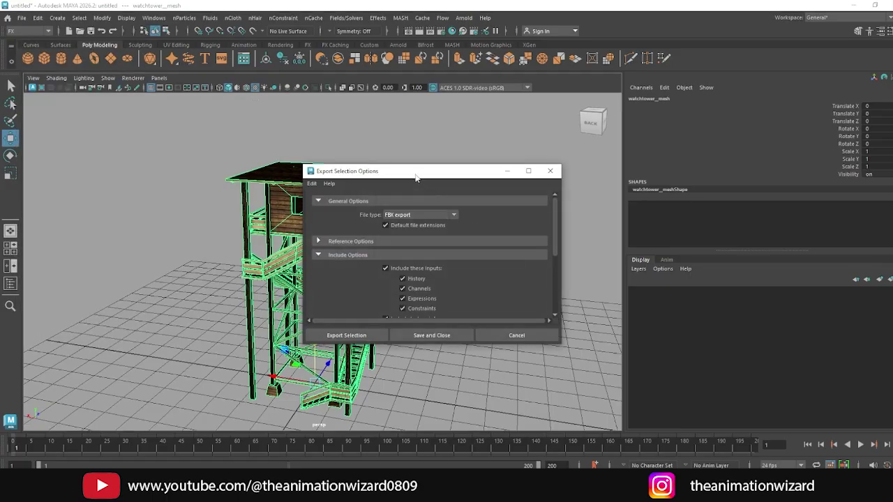
{"action": "left_click_drag", "start_coordinate": [415, 177], "coordinate": [522, 173]}
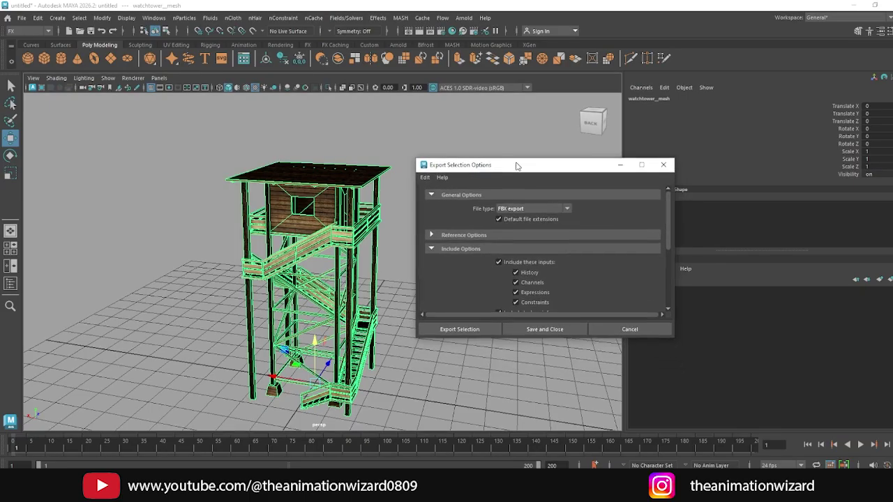
{"action": "left_click", "coordinate": [513, 208]}
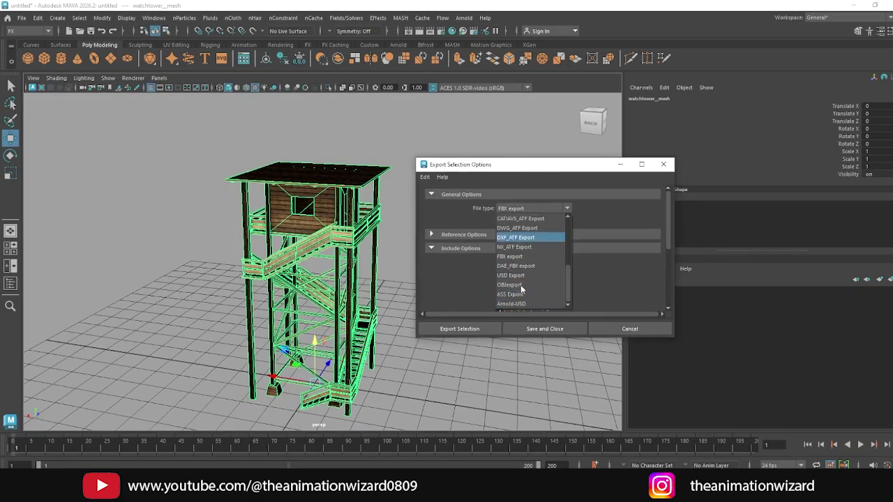
{"action": "scroll", "coordinate": [530, 248], "scroll_direction": "up", "scroll_amount": 4}
{"action": "scroll", "coordinate": [529, 247], "scroll_direction": "up", "scroll_amount": 3}
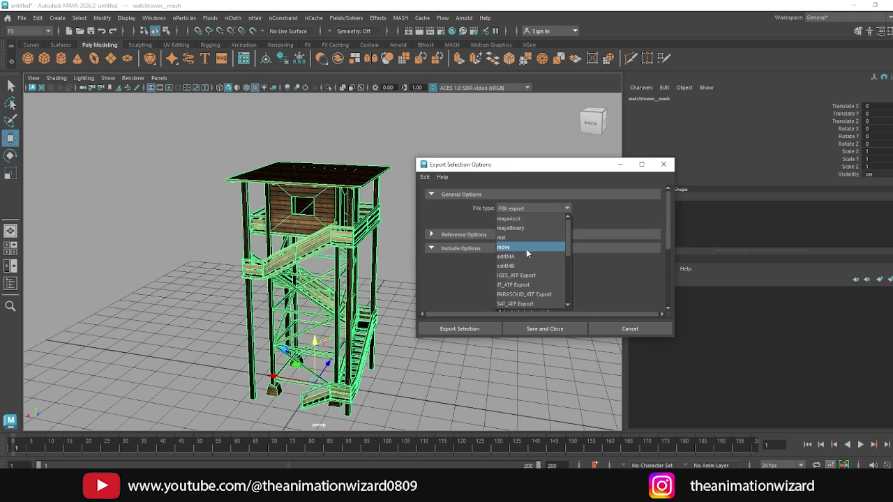
{"action": "left_click", "coordinate": [627, 328]}
{"action": "left_click", "coordinate": [629, 328]}
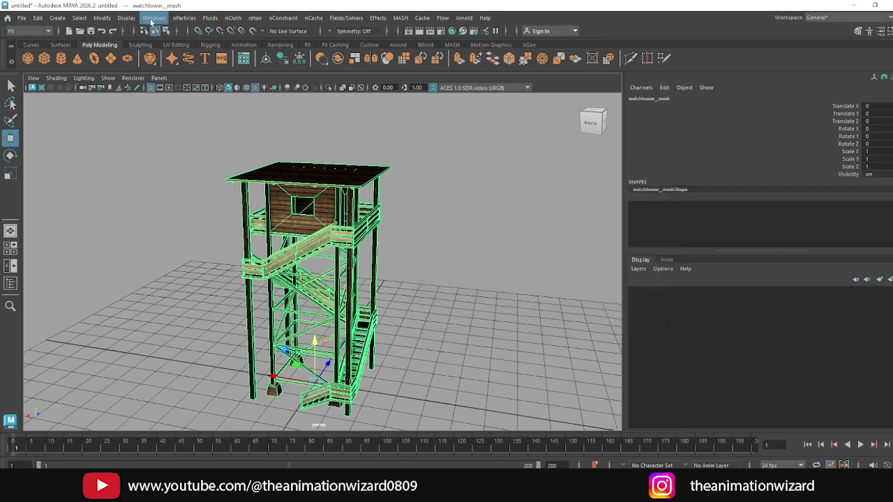
- Search the Plug-in Manager for "fbx", check whether the FBX plug-ins are loaded, and close it
{"action": "left_click", "coordinate": [151, 21]}
{"action": "mouse_move", "coordinate": [187, 122]}
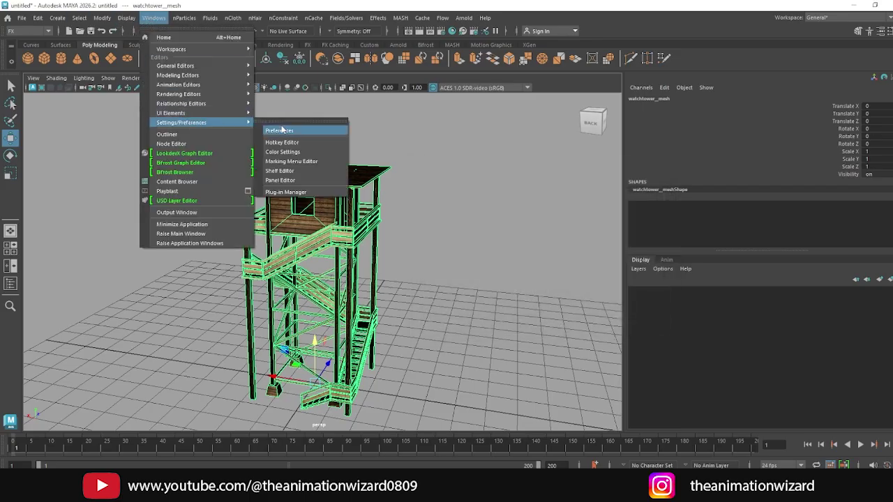
{"action": "left_click", "coordinate": [283, 192]}
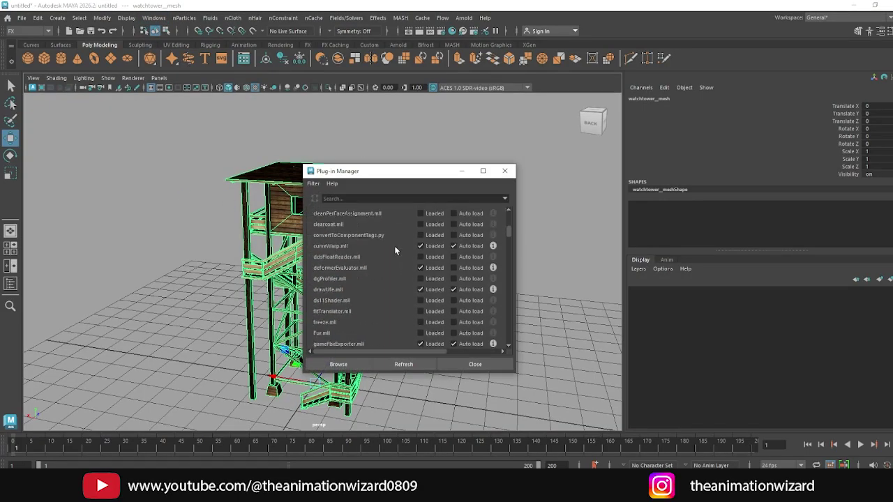
{"action": "left_click", "coordinate": [340, 199]}
{"action": "type", "text": "fbx"}
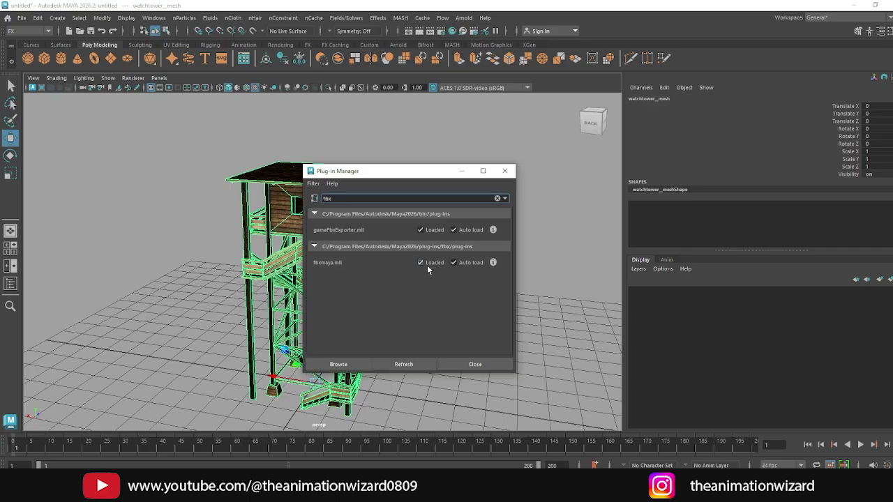
{"action": "left_click", "coordinate": [474, 364]}
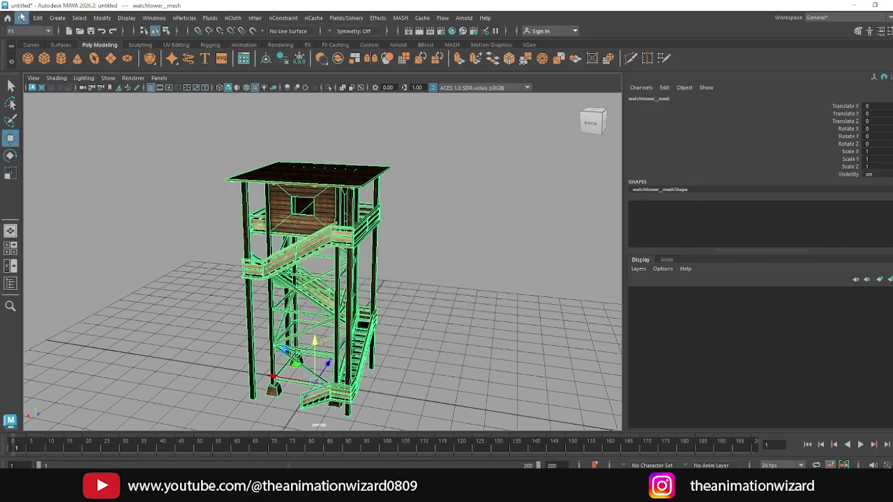
- Open the Export Selection options for the watchtower, choose FBX export as the file type and start the export
{"action": "left_click", "coordinate": [37, 17]}
{"action": "mouse_move", "coordinate": [22, 18]}
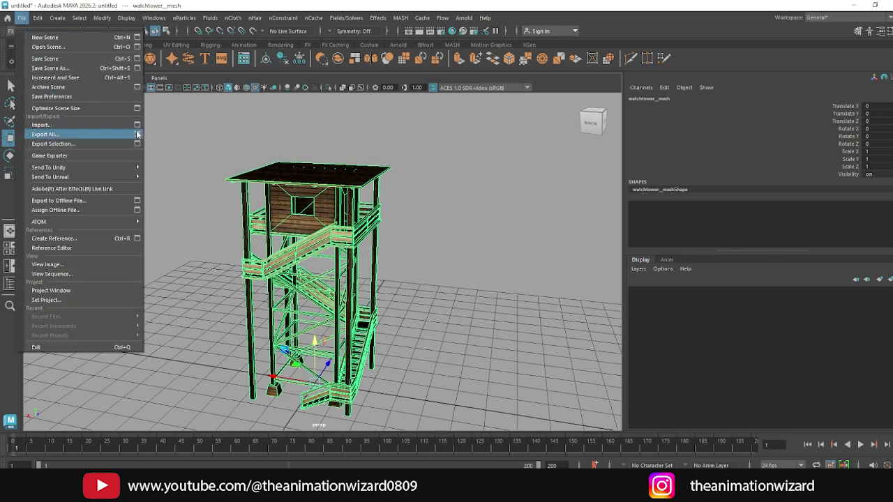
{"action": "left_click", "coordinate": [137, 144]}
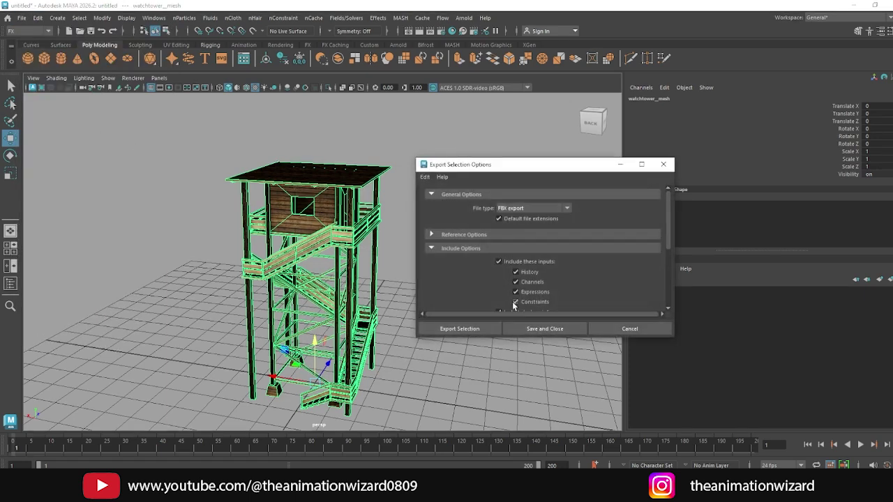
{"action": "left_click", "coordinate": [520, 209]}
{"action": "scroll", "coordinate": [520, 253], "scroll_direction": "up", "scroll_amount": 3}
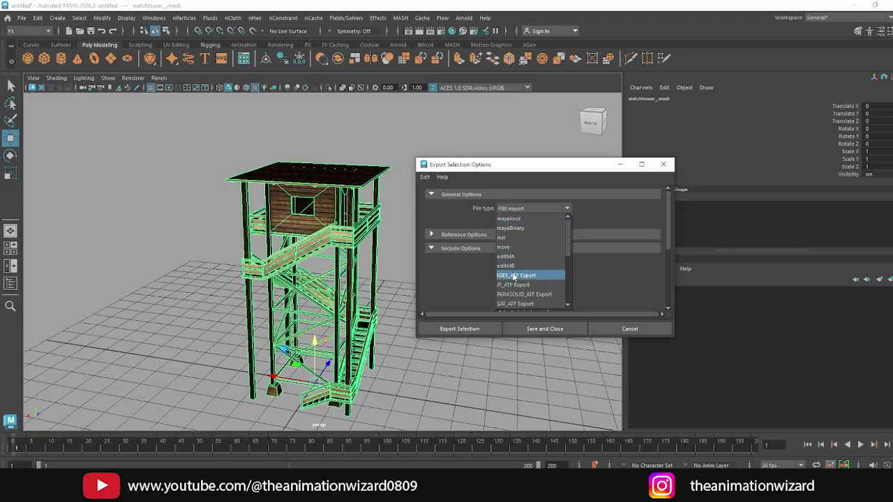
{"action": "scroll", "coordinate": [514, 277], "scroll_direction": "down", "scroll_amount": 2}
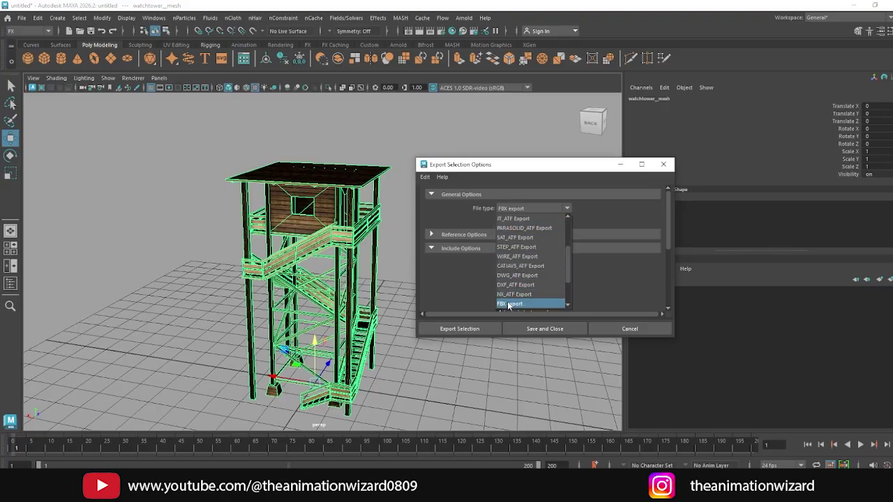
{"action": "left_click", "coordinate": [513, 303]}
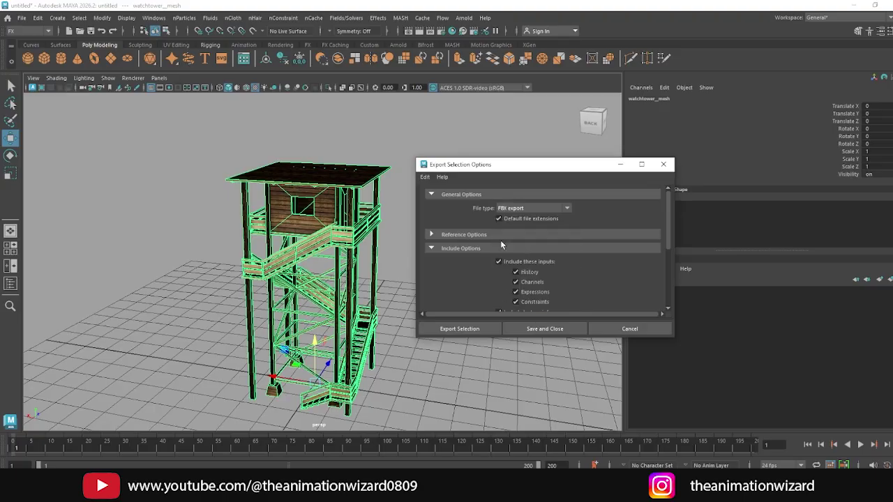
{"action": "left_click", "coordinate": [458, 332]}
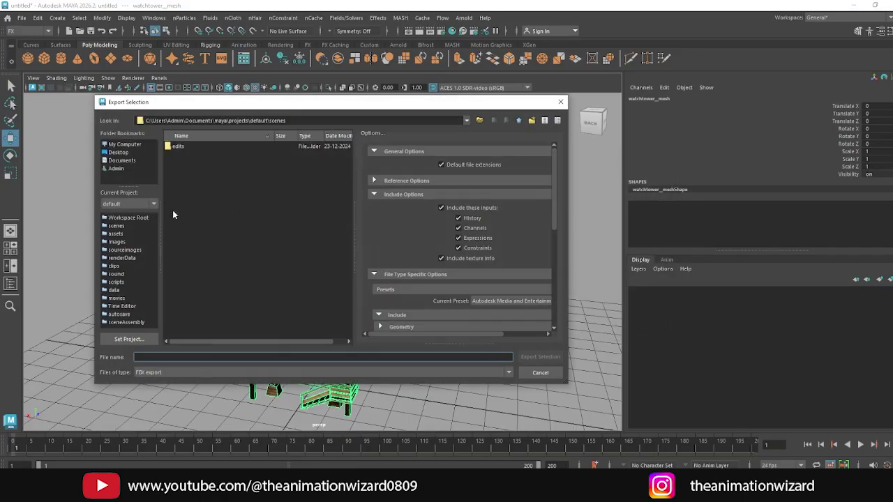
- Set the export destination to the Desktop and name the file "watchtower_ mesh"
{"action": "left_click", "coordinate": [118, 152]}
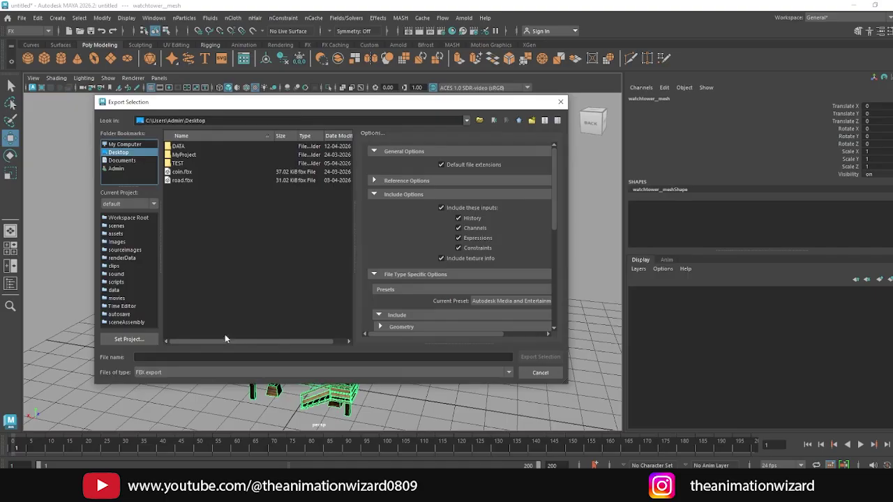
{"action": "left_click", "coordinate": [166, 357]}
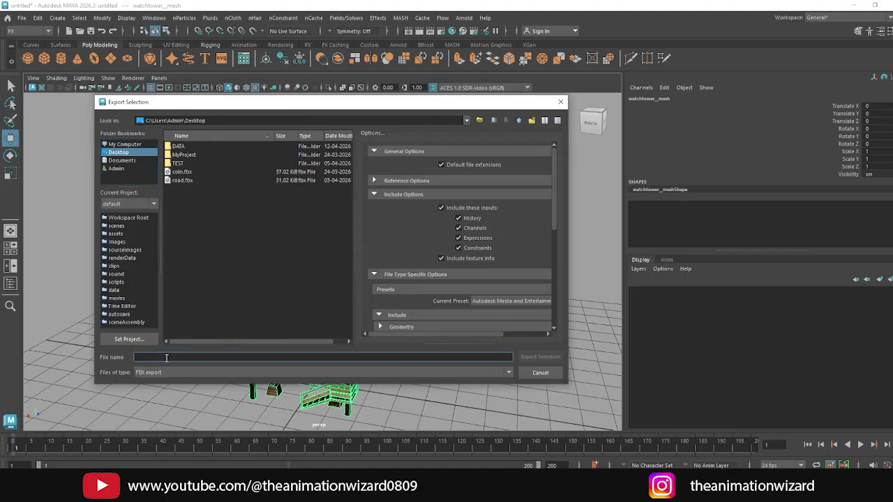
{"action": "type", "text": "watcht"}
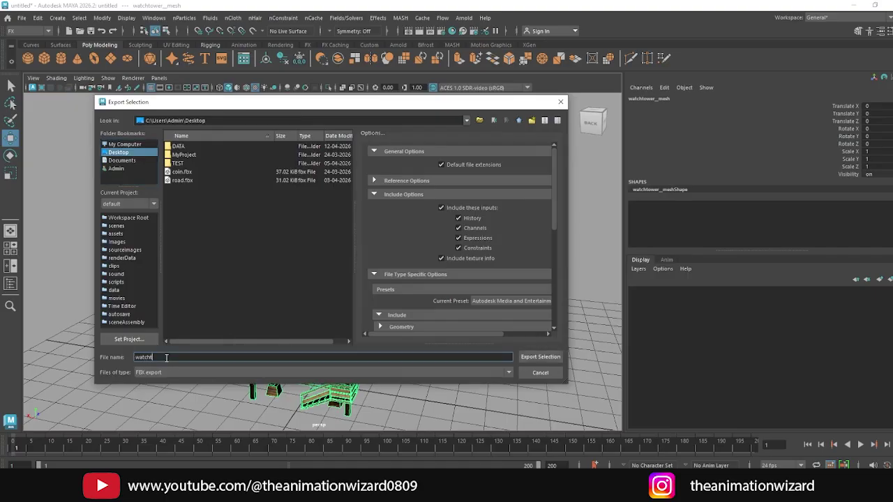
{"action": "type", "text": "ower_mesh"}
- Enable Embed Media in the FBX-specific export options and export the selected watchtower
{"action": "scroll", "coordinate": [452, 213], "scroll_direction": "down", "scroll_amount": 2}
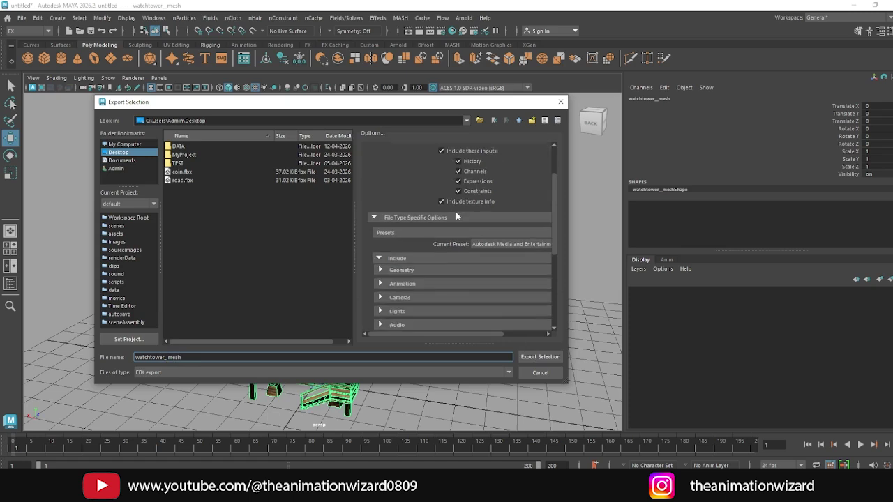
{"action": "scroll", "coordinate": [450, 205], "scroll_direction": "up", "scroll_amount": 2}
{"action": "scroll", "coordinate": [439, 230], "scroll_direction": "down", "scroll_amount": 2}
{"action": "scroll", "coordinate": [455, 227], "scroll_direction": "down", "scroll_amount": 2}
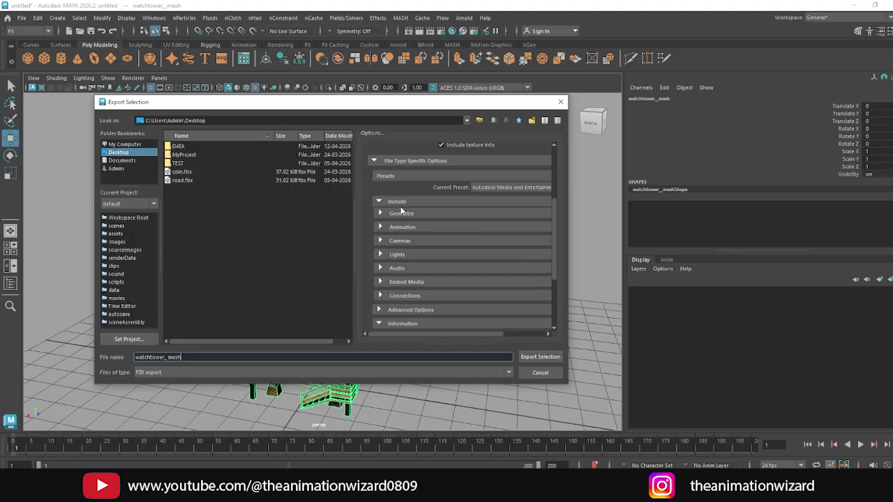
{"action": "scroll", "coordinate": [428, 224], "scroll_direction": "up", "scroll_amount": 4}
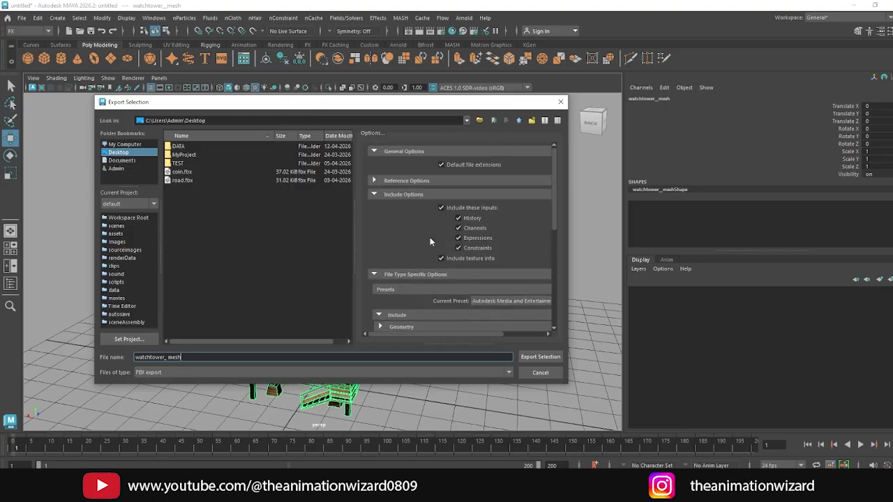
{"action": "scroll", "coordinate": [430, 237], "scroll_direction": "down", "scroll_amount": 4}
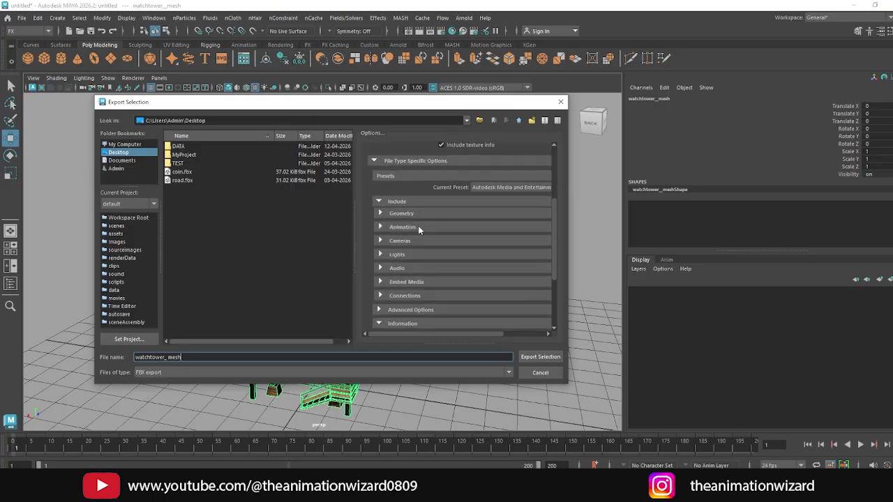
{"action": "scroll", "coordinate": [418, 226], "scroll_direction": "down", "scroll_amount": 1}
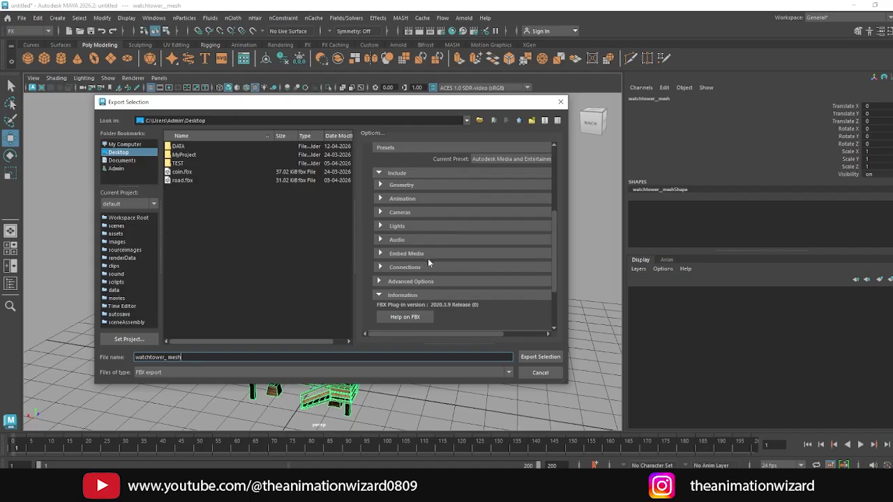
{"action": "left_click", "coordinate": [380, 254]}
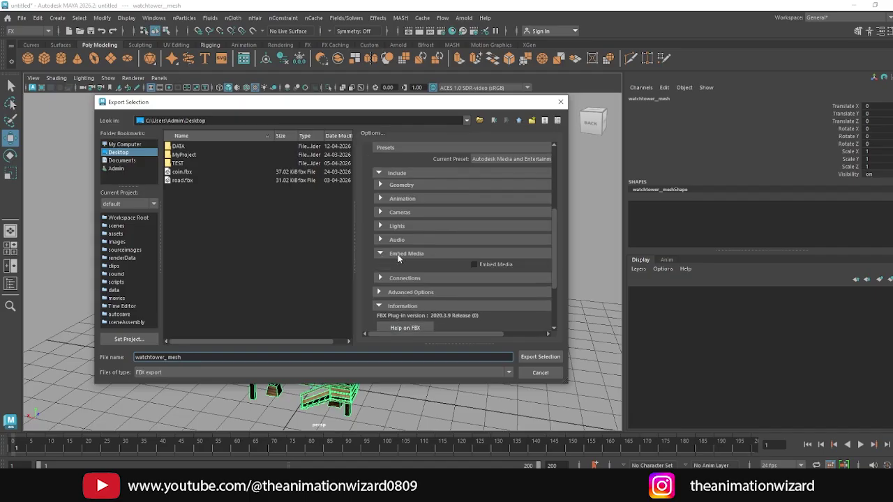
{"action": "left_click", "coordinate": [475, 265]}
{"action": "left_click_drag", "start_coordinate": [329, 105], "coordinate": [586, 76]}
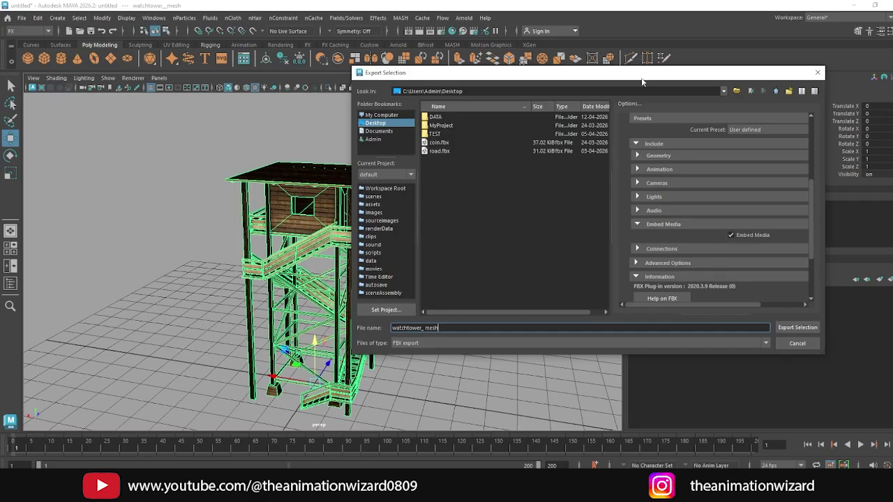
{"action": "left_click_drag", "start_coordinate": [642, 82], "coordinate": [356, 85]}
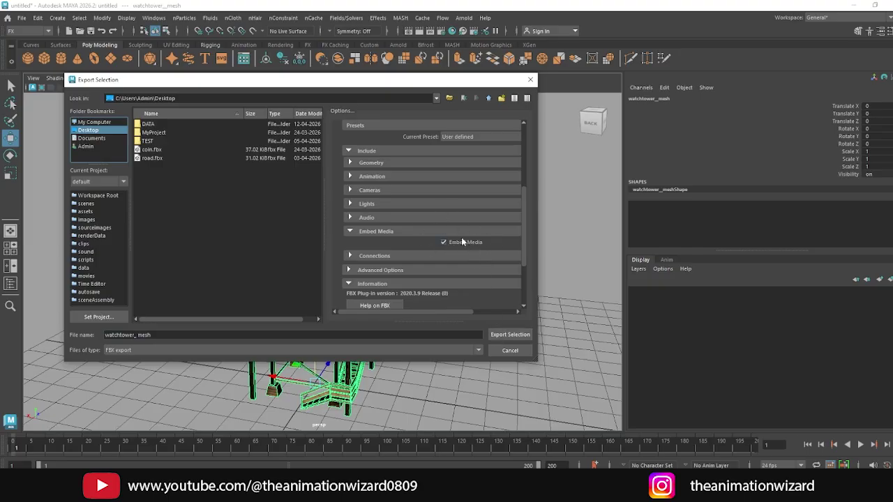
{"action": "left_click", "coordinate": [508, 335]}
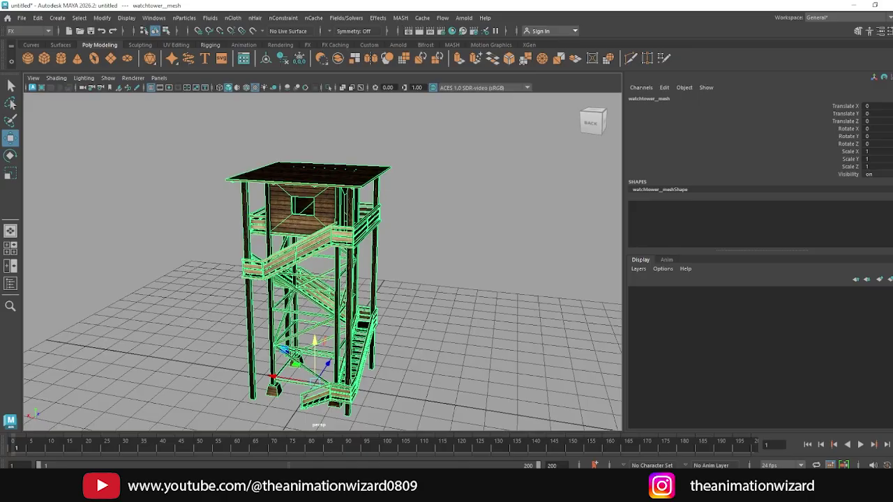
- Switch to Unreal Editor and open the Mesh folder under Content in the content browser
{"action": "left_click_drag", "start_coordinate": [502, 300], "coordinate": [427, 285], "text": "alt"}
{"action": "left_click", "coordinate": [427, 285]}
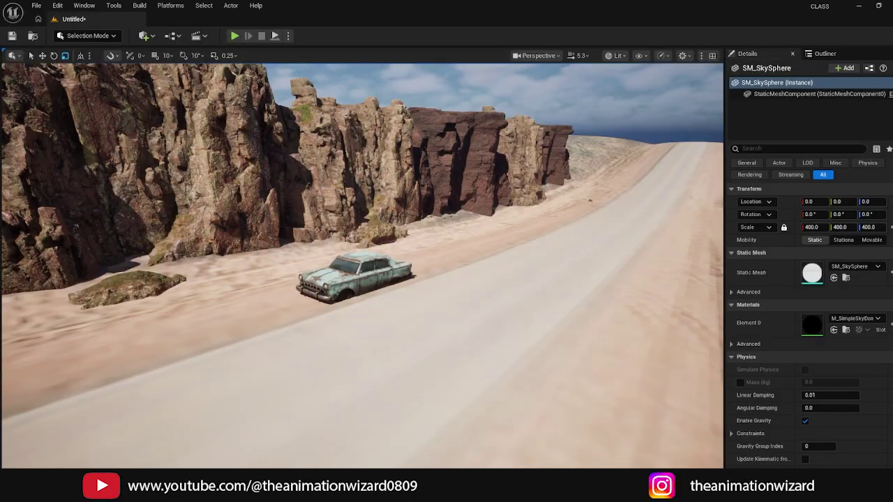
{"action": "left_click_drag", "start_coordinate": [363, 265], "coordinate": [458, 232], "text": "alt"}
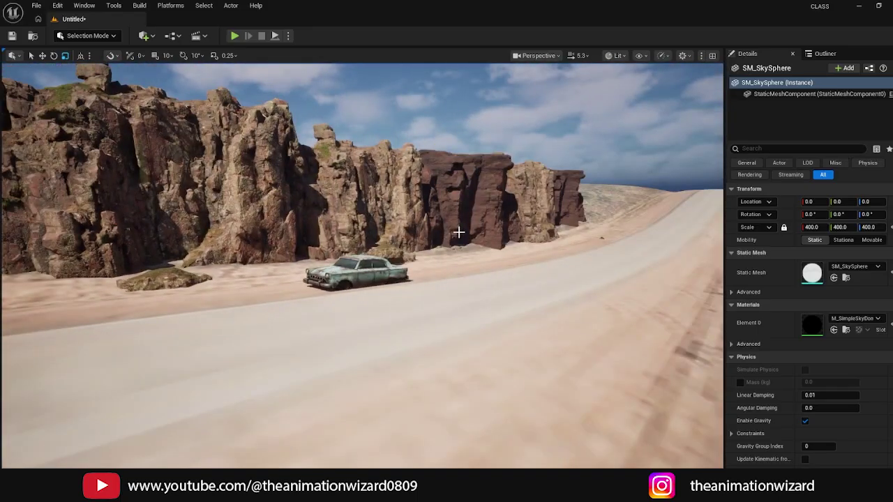
{"action": "key", "text": "ctrl+space"}
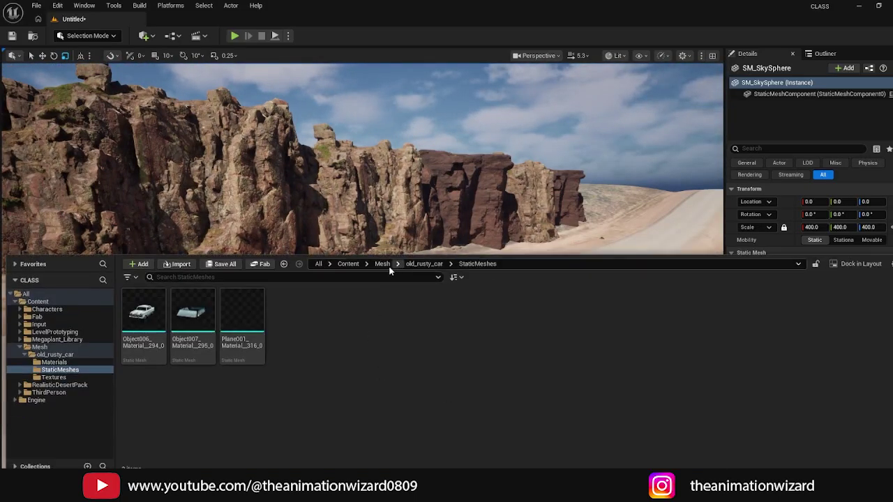
{"action": "left_click", "coordinate": [347, 264]}
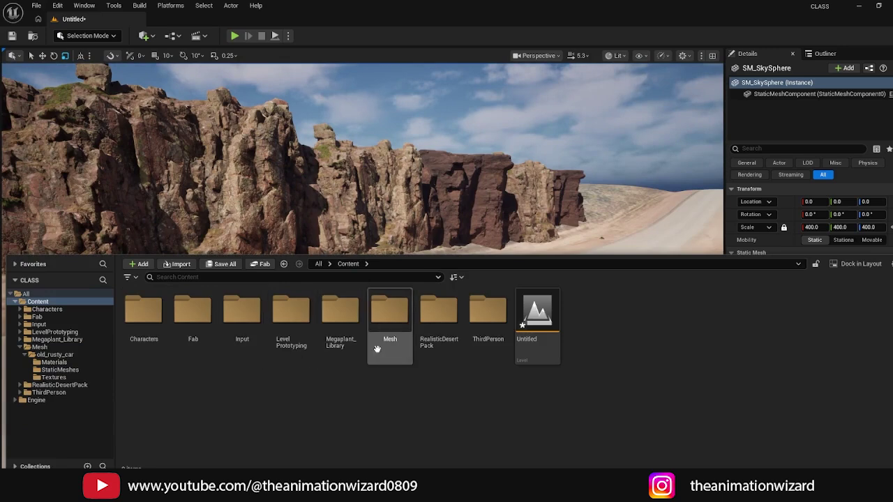
{"action": "double_click", "coordinate": [399, 320]}
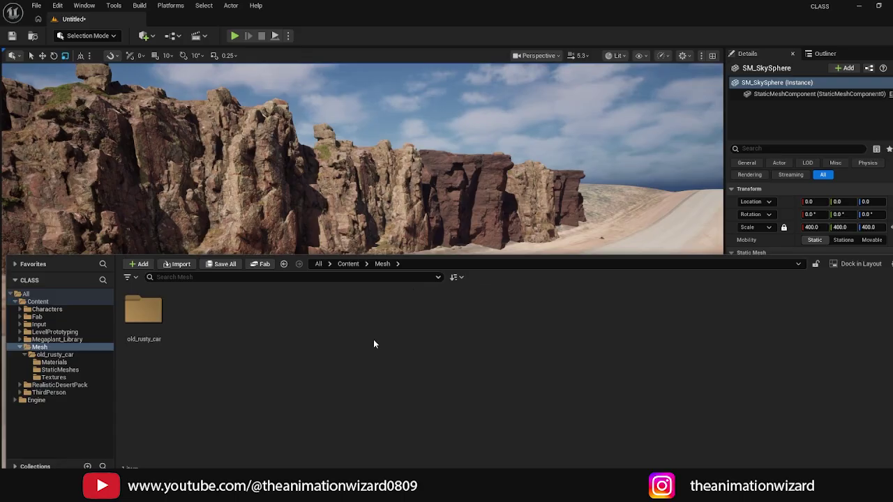
- Import "watchtower_ mesh.fbx" from the Desktop into the Mesh folder with the default import settings
{"action": "right_click", "coordinate": [349, 322]}
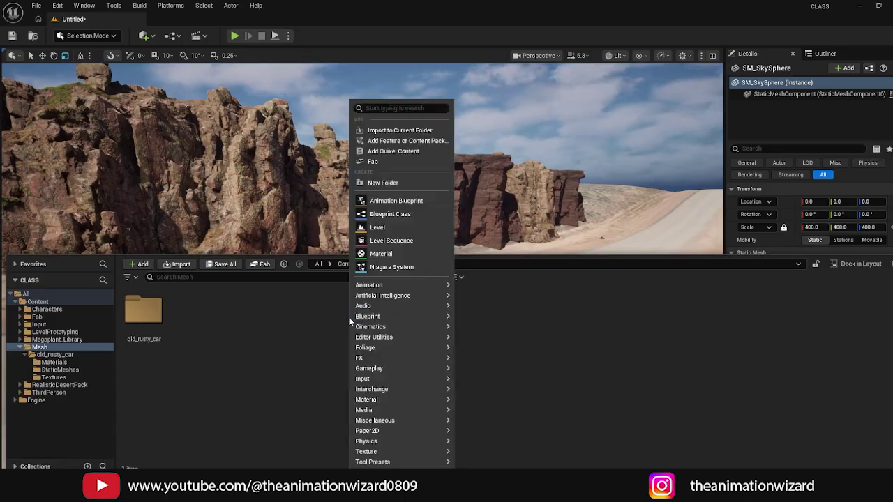
{"action": "left_click", "coordinate": [401, 131]}
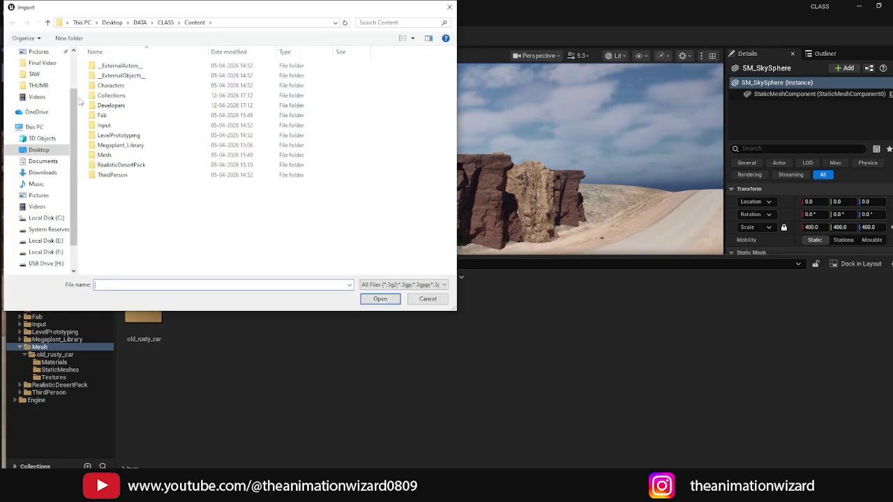
{"action": "scroll", "coordinate": [57, 133], "scroll_direction": "up", "scroll_amount": 2}
{"action": "left_click", "coordinate": [39, 71]}
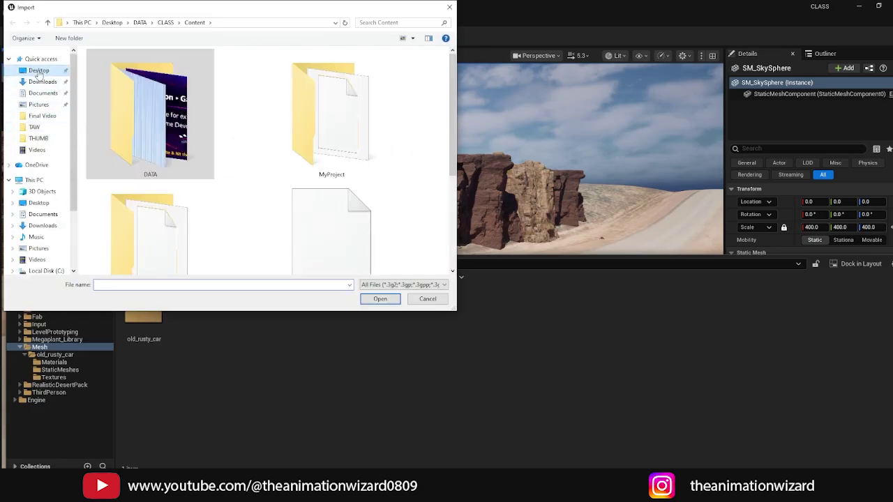
{"action": "scroll", "coordinate": [282, 177], "scroll_direction": "down", "scroll_amount": 3}
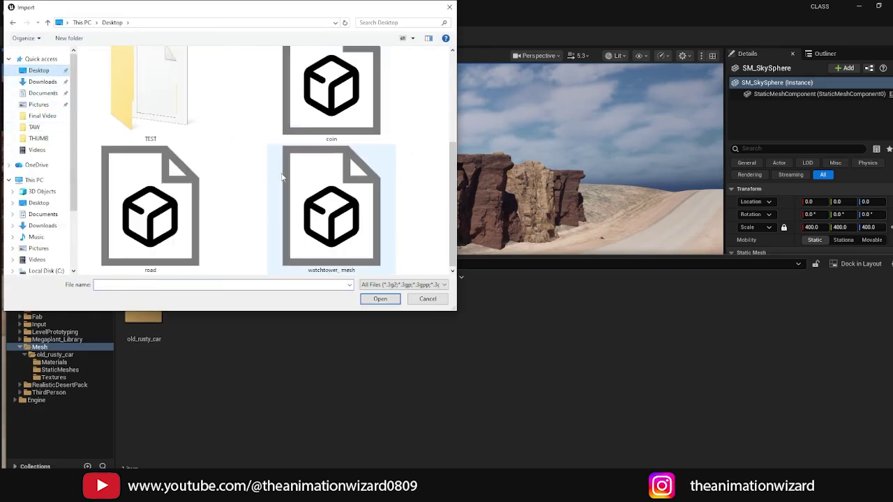
{"action": "left_click", "coordinate": [323, 241]}
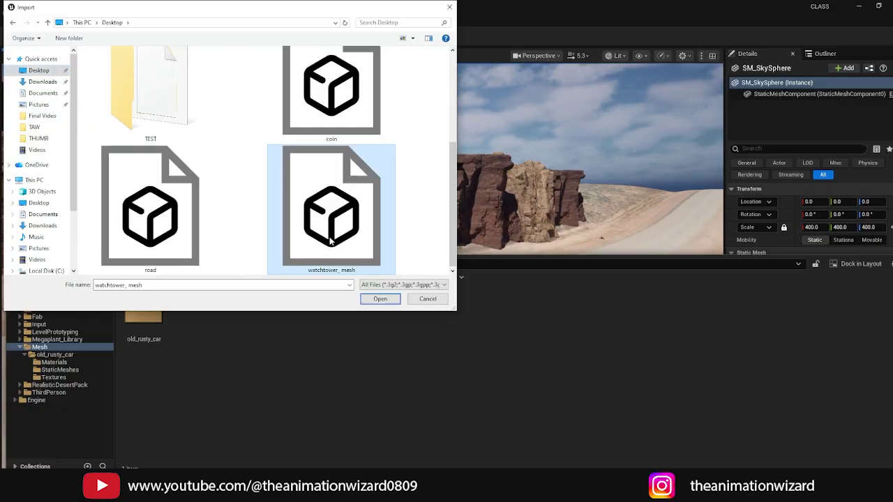
{"action": "double_click", "coordinate": [331, 240]}
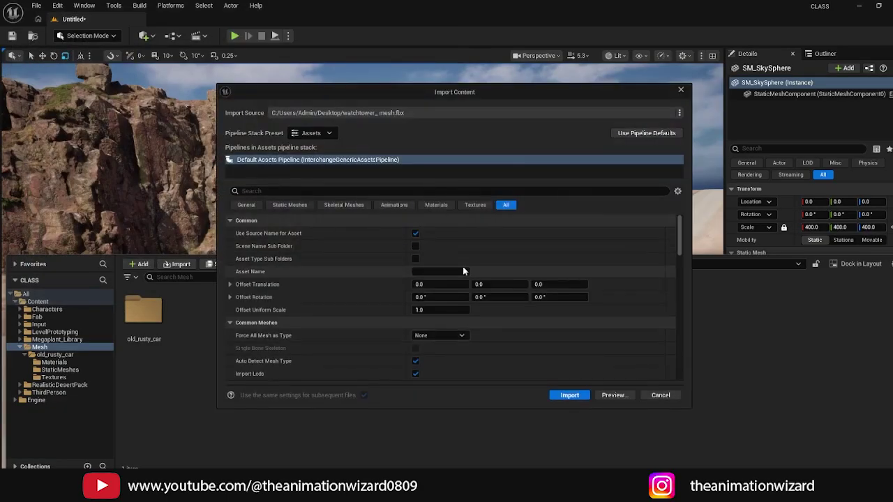
{"action": "left_click_drag", "start_coordinate": [412, 94], "coordinate": [380, 79]}
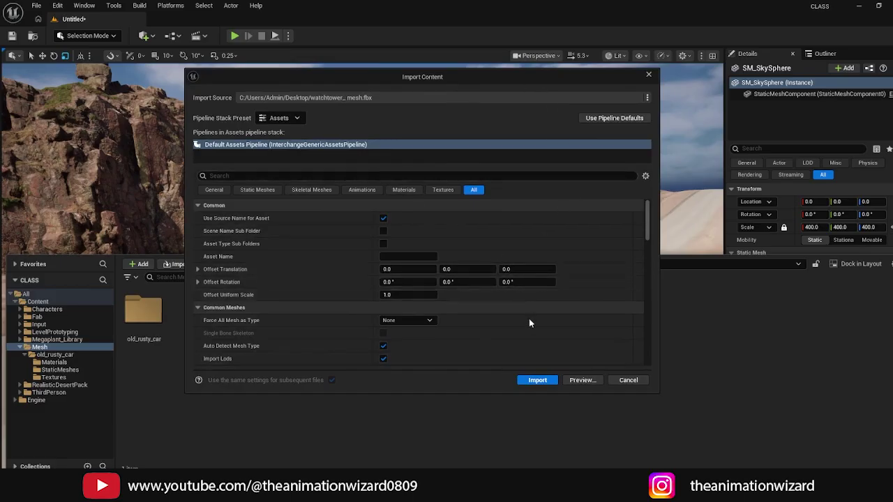
{"action": "left_click", "coordinate": [534, 383]}
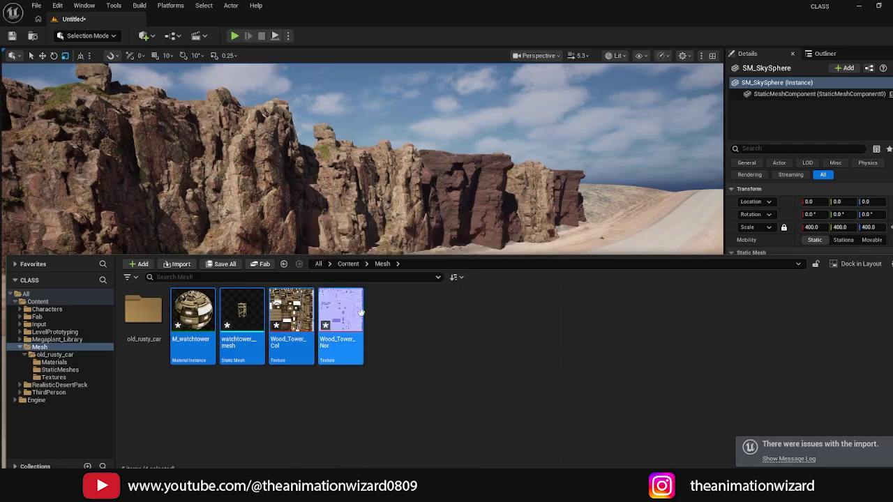
{"action": "left_click", "coordinate": [443, 338]}
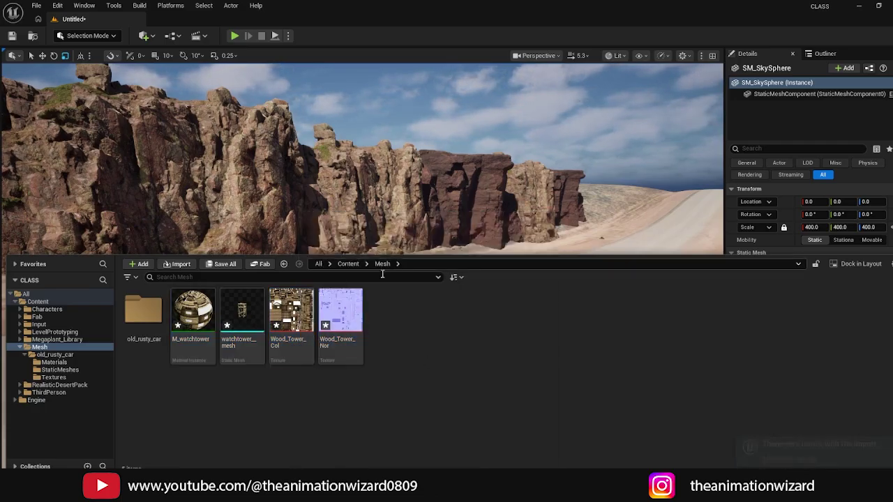
- Place the watchtower__mesh static mesh from the Mesh folder on the desert road in the level
{"action": "left_click_drag", "start_coordinate": [398, 258], "coordinate": [399, 308]}
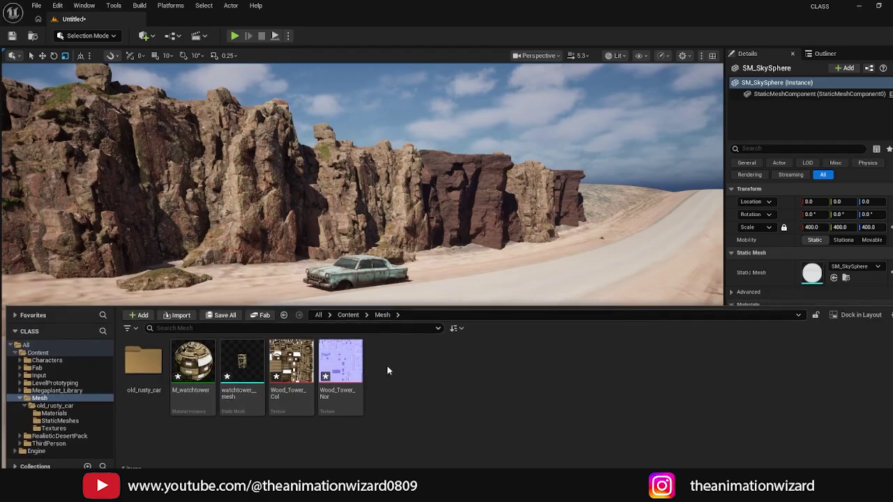
{"action": "left_click", "coordinate": [243, 374]}
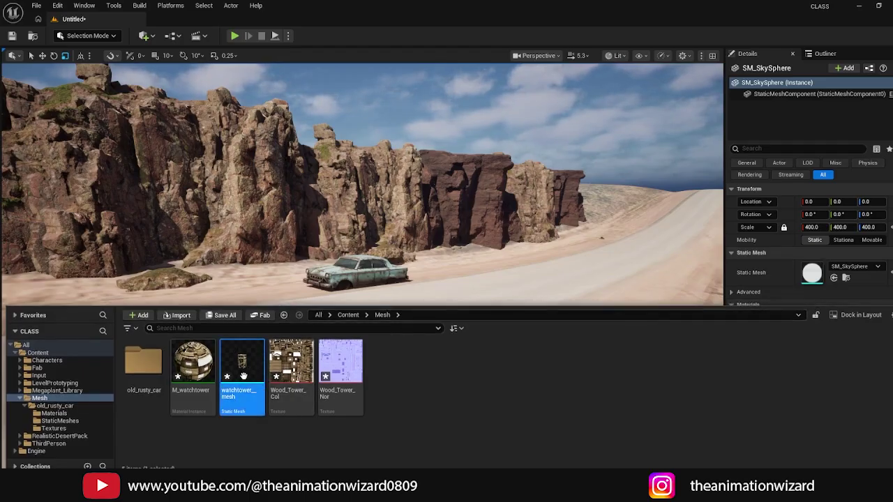
{"action": "key", "text": "ctrl+space"}
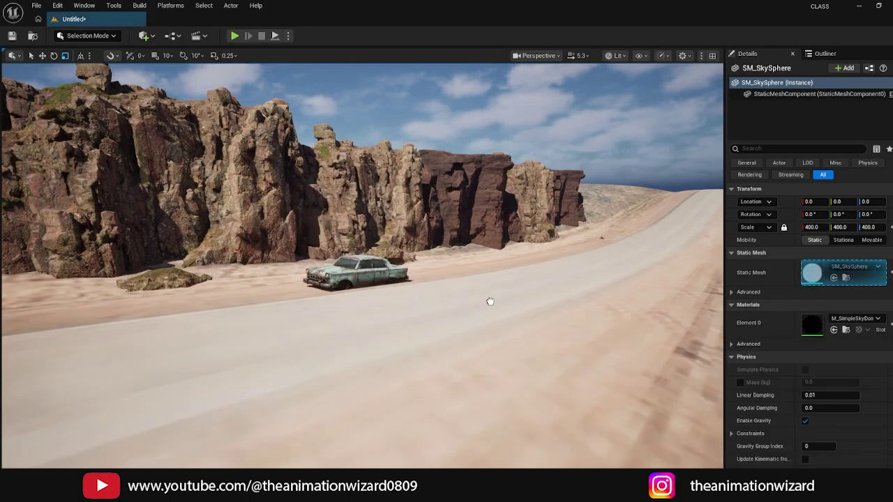
{"action": "left_click_drag", "start_coordinate": [508, 332], "coordinate": [493, 320]}
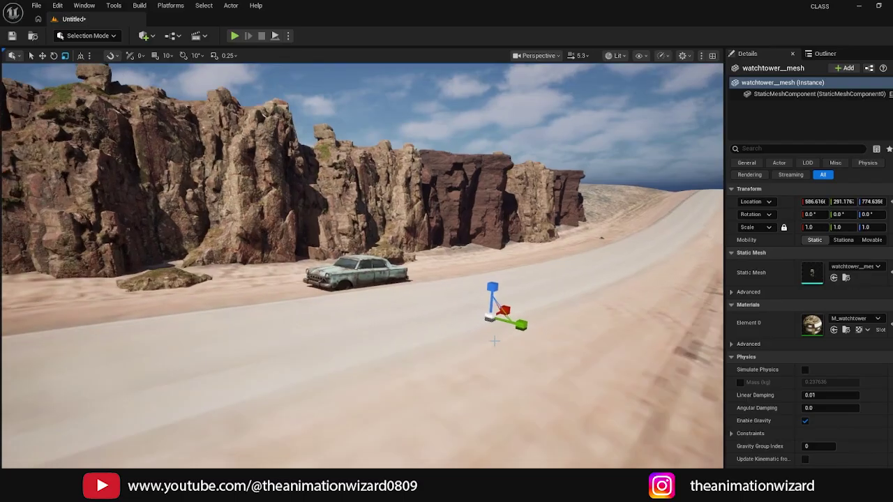
{"action": "key", "text": "f"}
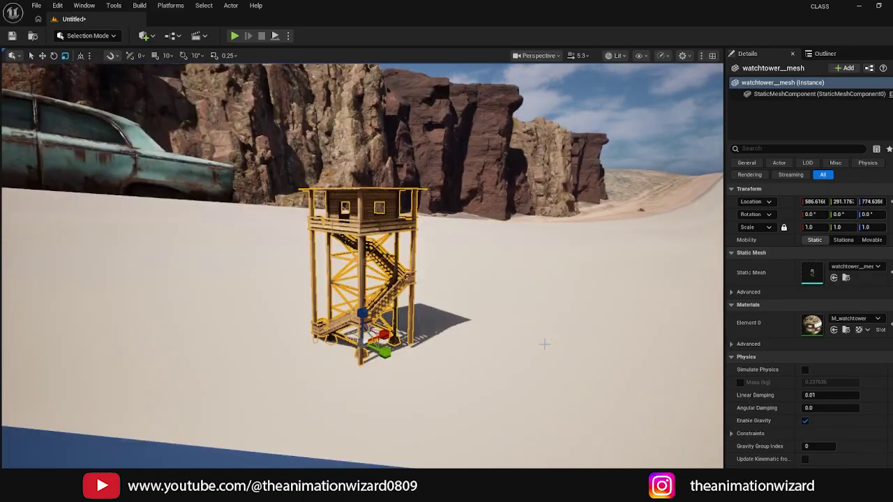
- Set the placed watchtower's uniform scale to 25
{"action": "scroll", "coordinate": [544, 343], "scroll_direction": "down", "scroll_amount": 4}
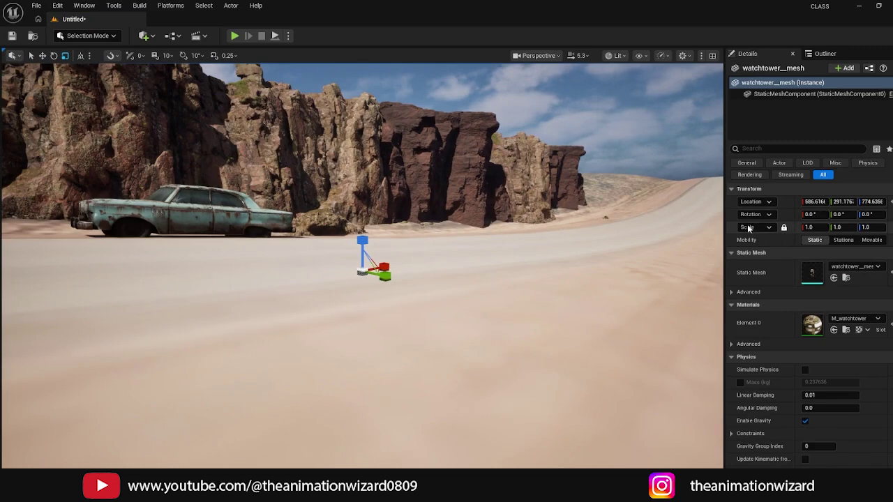
{"action": "left_click", "coordinate": [812, 227]}
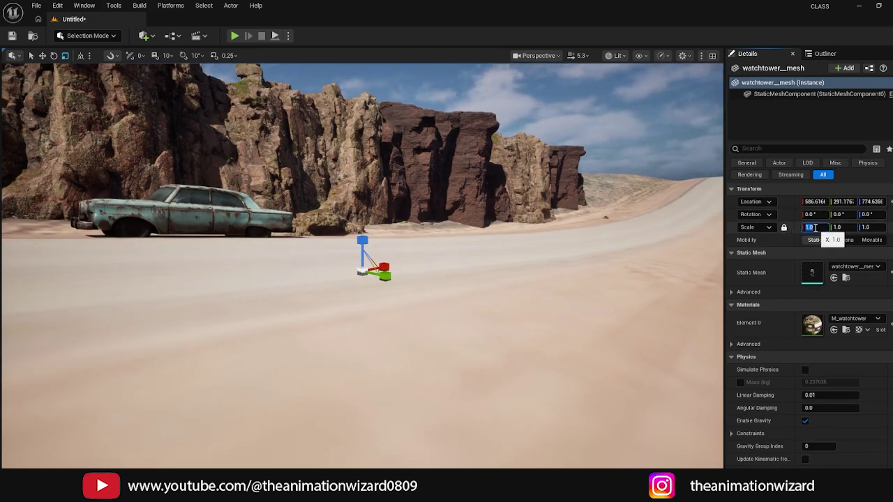
{"action": "type", "text": "25"}
{"action": "key", "text": "Return"}
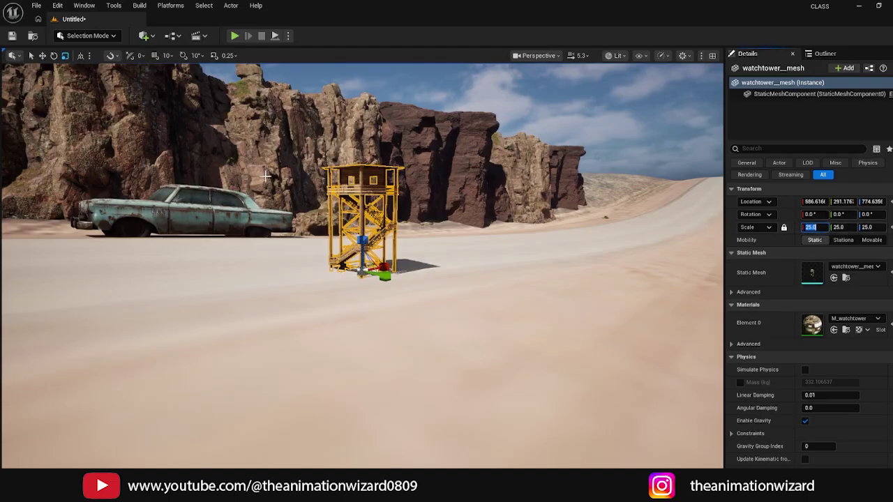
- Set the watchtower's uniform scale to 50 and move it along the road to an X location of about -1479
{"action": "left_click_drag", "start_coordinate": [265, 176], "coordinate": [181, 176], "text": "alt"}
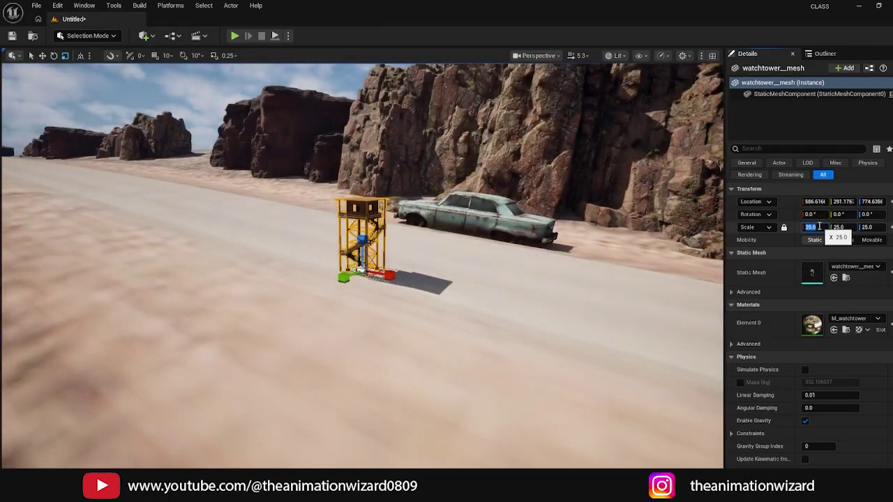
{"action": "key", "text": "Return"}
{"action": "left_click_drag", "start_coordinate": [422, 272], "coordinate": [127, 156], "text": "alt"}
{"action": "key", "text": "w"}
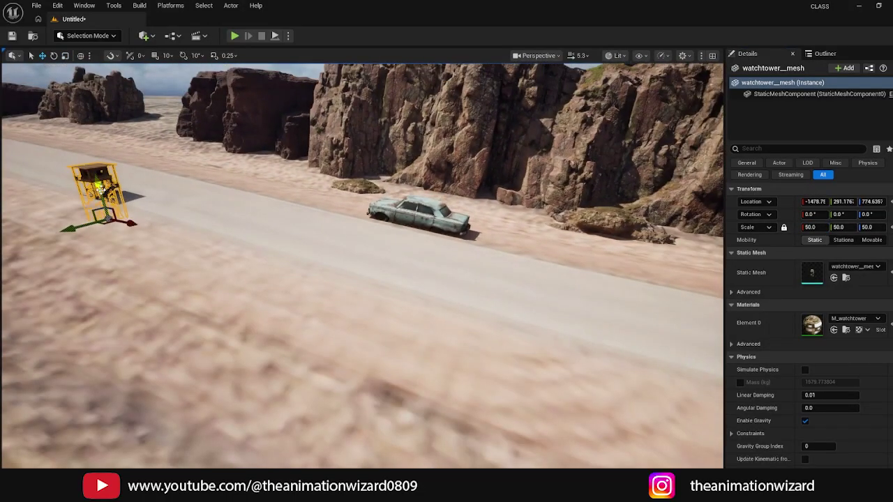
- Adjust the watchtower's height so its base rests on the road, at a Z location of about 996
{"action": "left_click_drag", "start_coordinate": [101, 189], "coordinate": [96, 108]}
{"action": "key", "text": "f"}
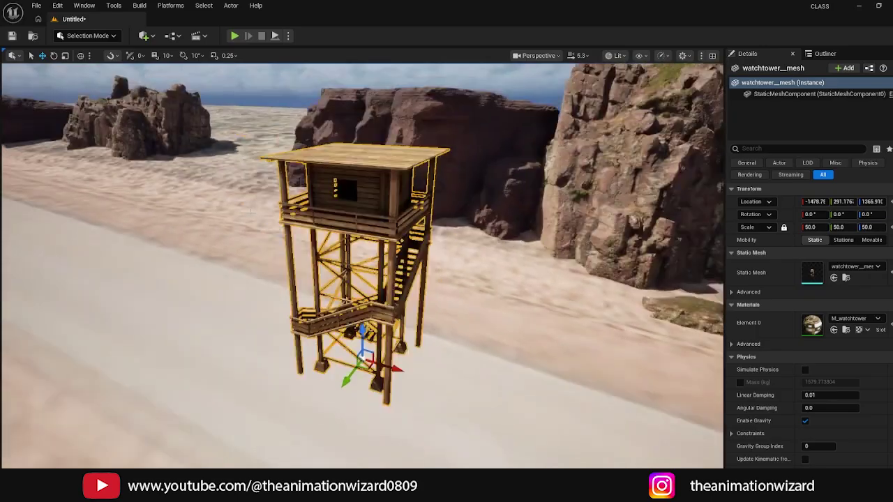
{"action": "left_click_drag", "start_coordinate": [251, 209], "coordinate": [279, 153], "text": "alt"}
{"action": "scroll", "coordinate": [390, 195], "scroll_direction": "down", "scroll_amount": 4}
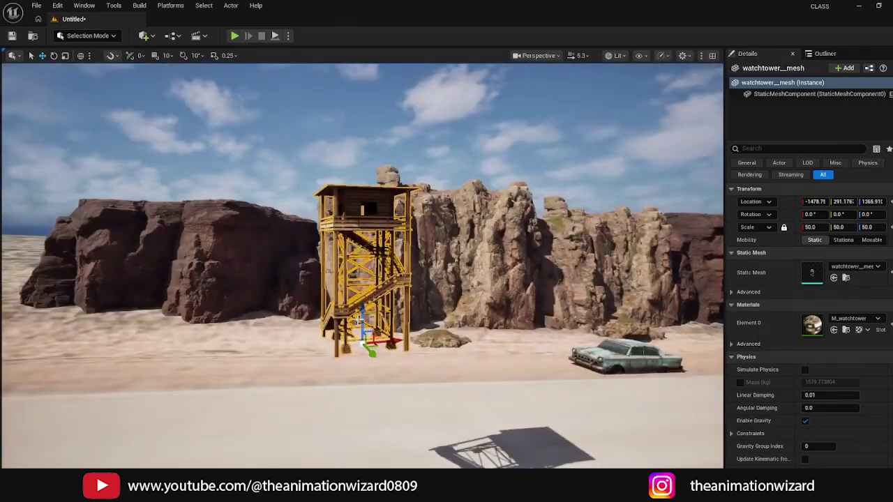
{"action": "left_click_drag", "start_coordinate": [361, 309], "coordinate": [390, 442]}
{"action": "key", "text": "f"}
{"action": "scroll", "coordinate": [452, 384], "scroll_direction": "down", "scroll_amount": 5}
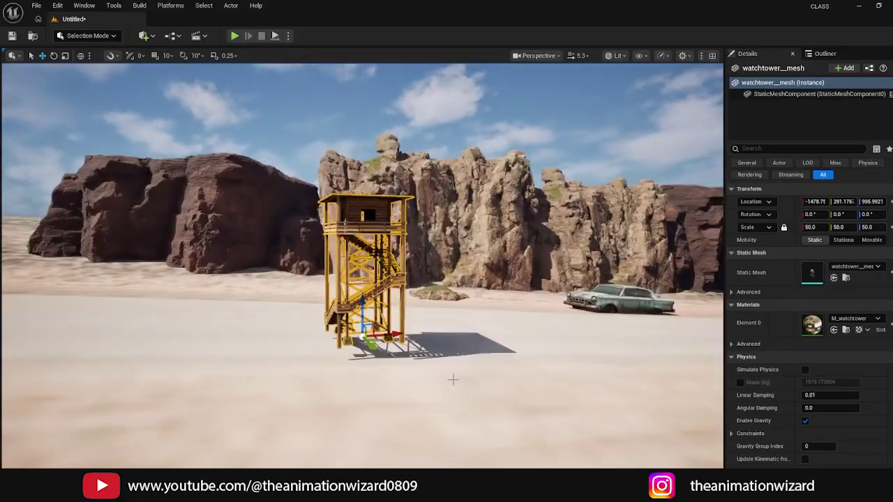
{"action": "left_click_drag", "start_coordinate": [454, 379], "coordinate": [530, 368], "text": "alt"}
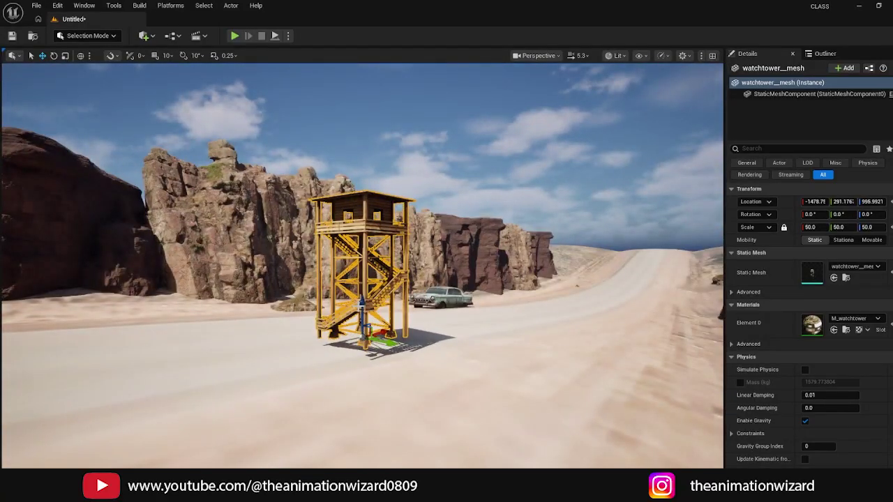
- Play the level and run the character around the watchtower to compare their sizes, ending the session when done
{"action": "left_click", "coordinate": [236, 35]}
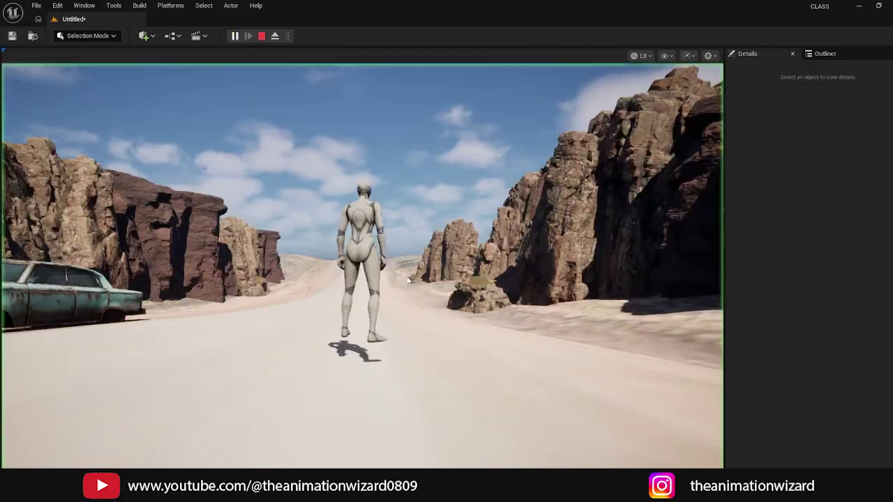
{"action": "key", "text": "w"}
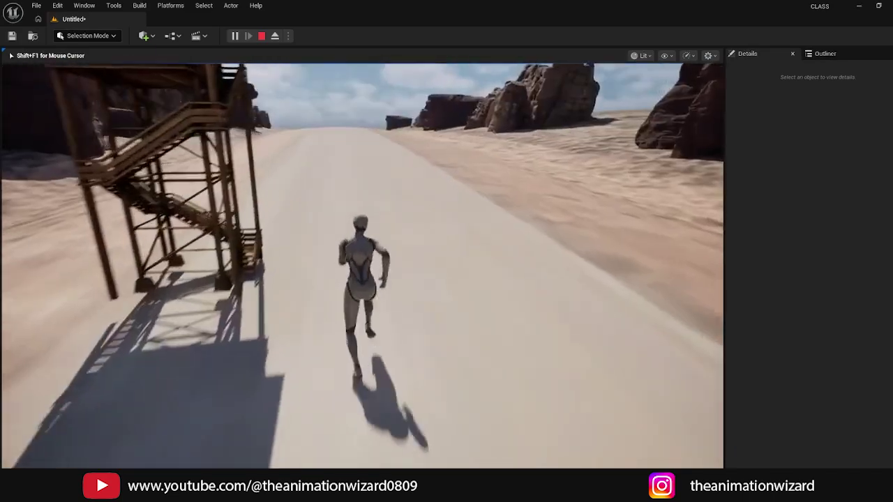
{"action": "key", "text": "w"}
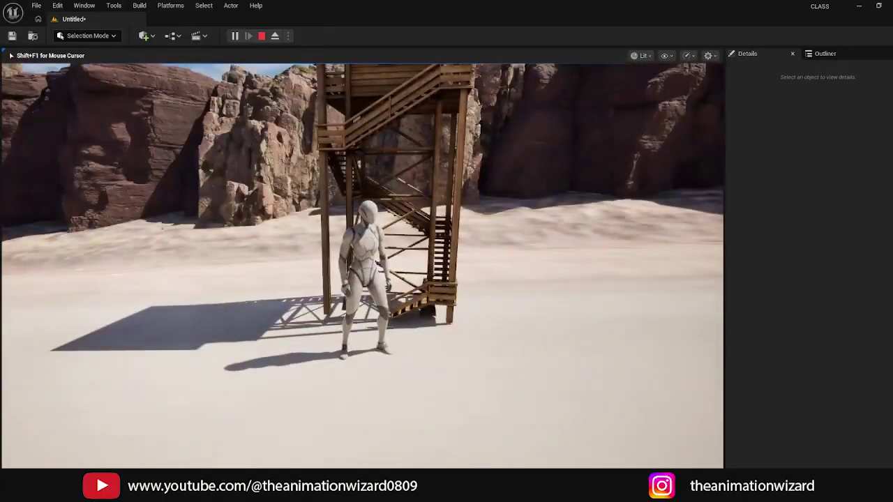
{"action": "key", "text": "w"}
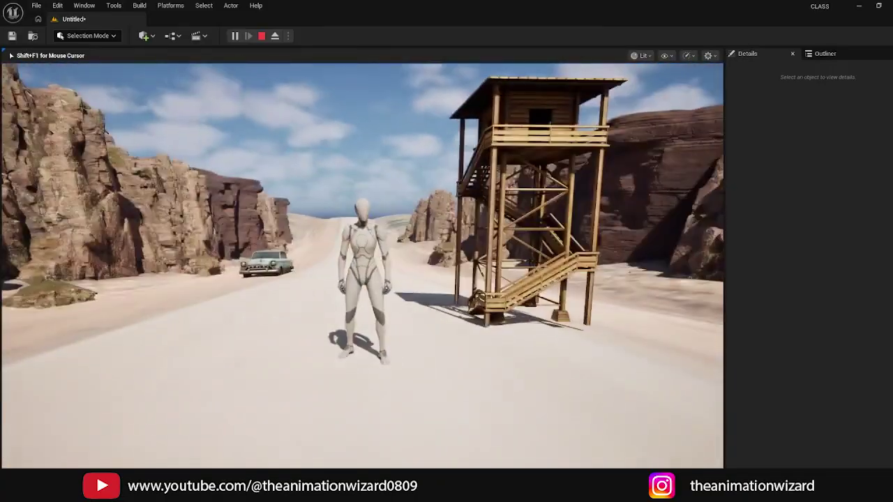
{"action": "key", "text": "w"}
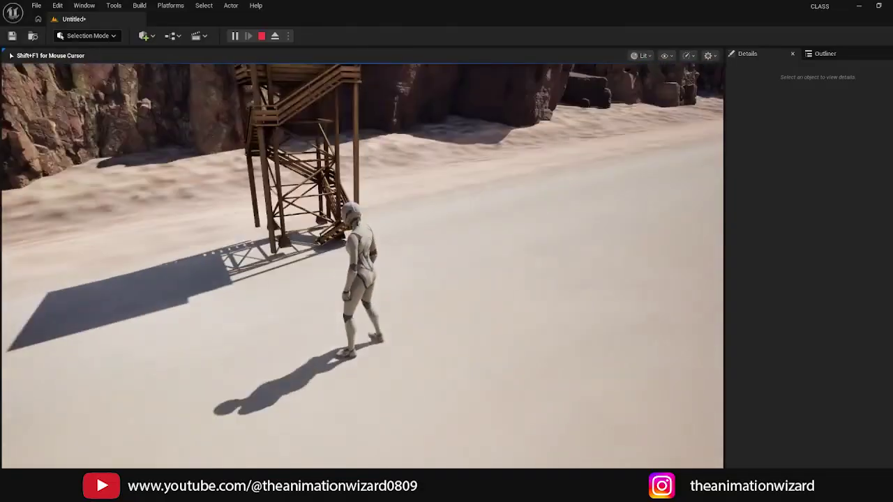
{"action": "key", "text": "w"}
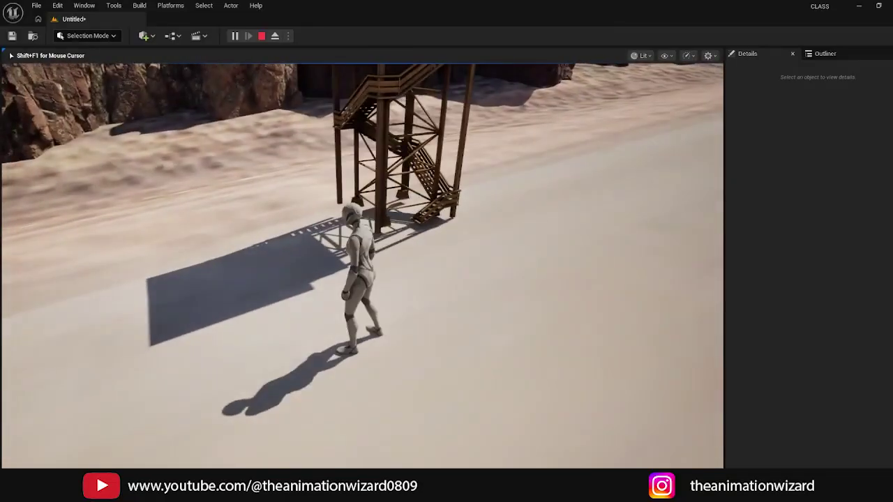
{"action": "key", "text": "Escape"}
- Set the watchtower's uniform scale to 100
{"action": "left_click", "coordinate": [412, 231]}
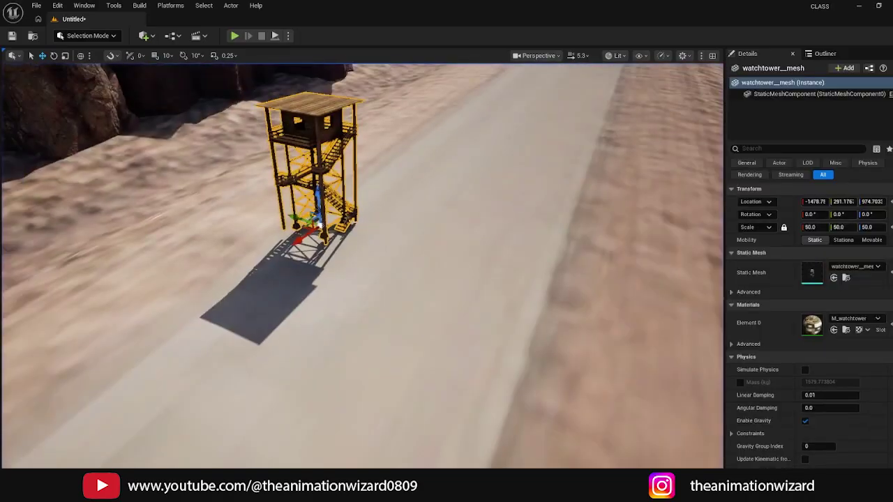
{"action": "left_click_drag", "start_coordinate": [411, 232], "coordinate": [412, 181], "text": "alt"}
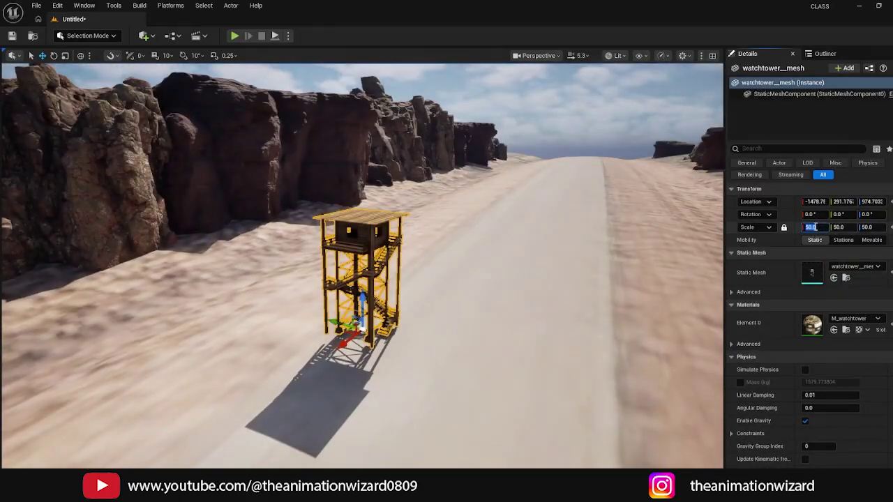
{"action": "key", "text": "Return"}
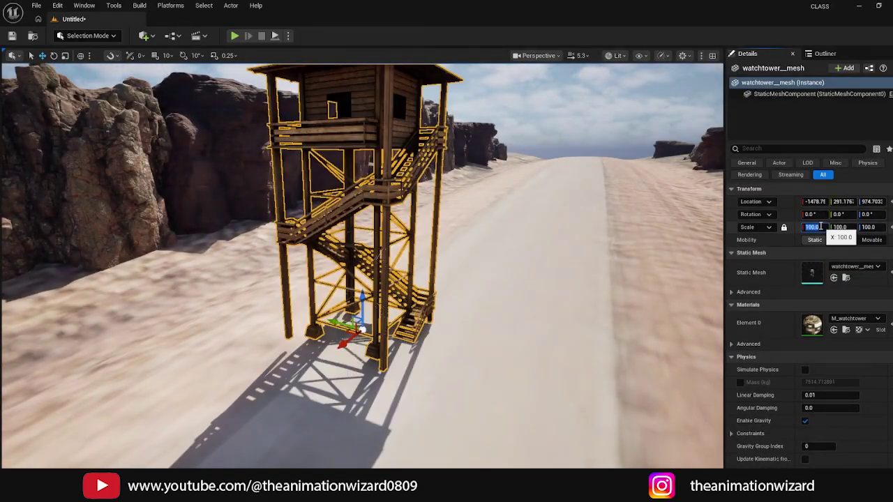
- Play the level again to check the enlarged watchtower's size against the character, ending the session when done
{"action": "left_click_drag", "start_coordinate": [168, 79], "coordinate": [98, 118], "text": "alt"}
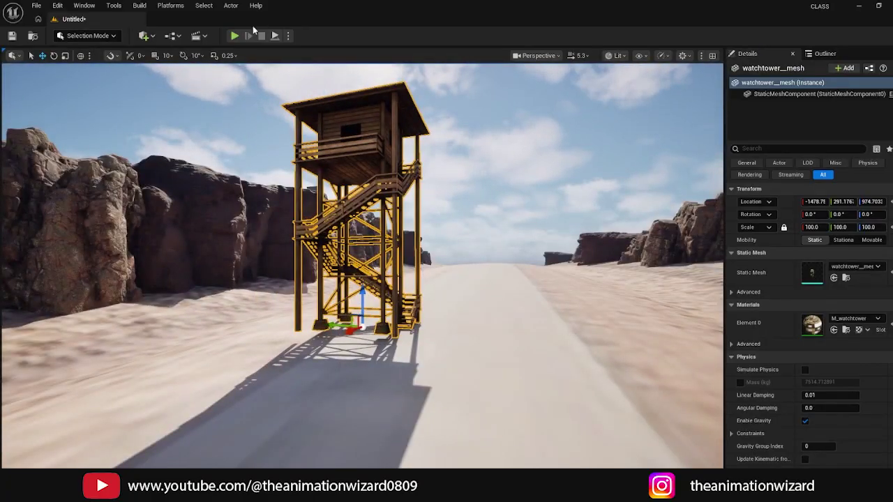
{"action": "left_click", "coordinate": [235, 36]}
{"action": "key", "text": "w"}
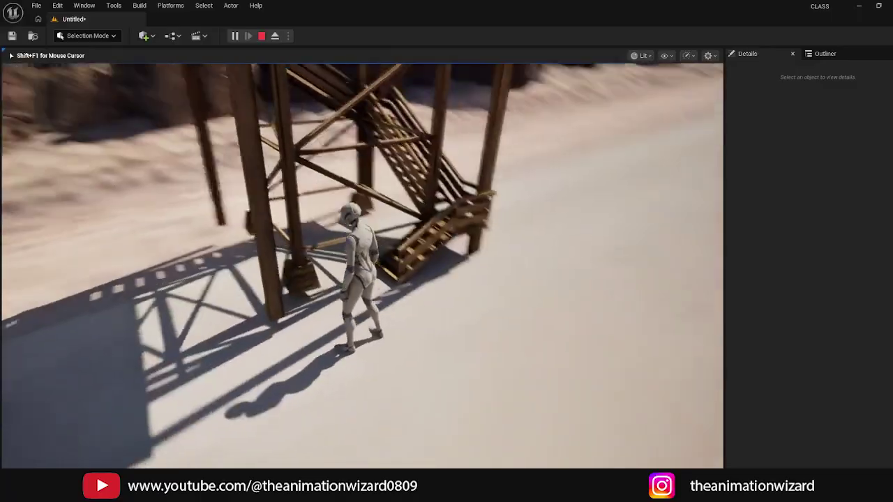
{"action": "key", "text": "Escape"}
- Set the watchtower's uniform scale to 150
{"action": "key", "text": "f"}
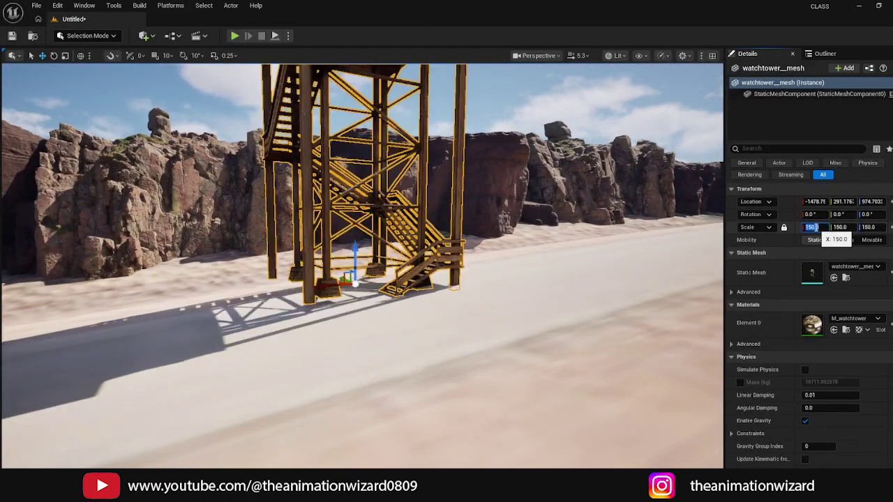
{"action": "left_click_drag", "start_coordinate": [531, 277], "coordinate": [596, 95], "text": "alt"}
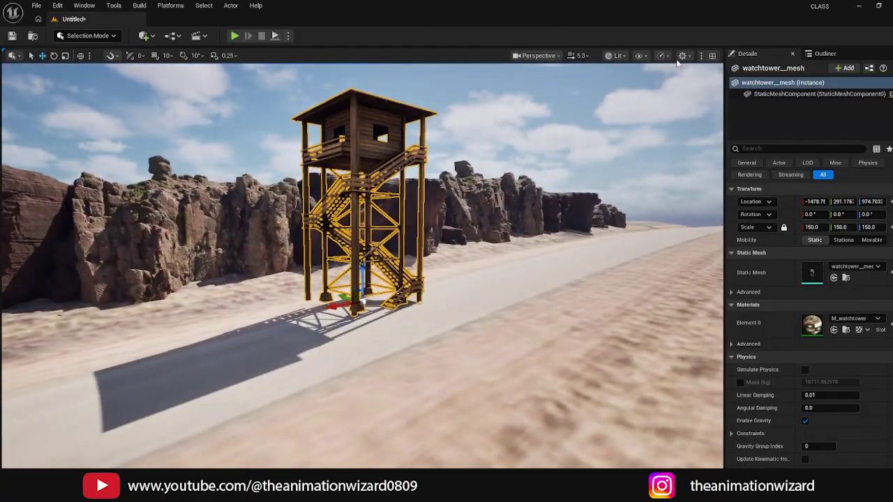
- Show collision in the viewport and examine the collision shape around the watchtower from several sides
{"action": "left_click", "coordinate": [643, 56]}
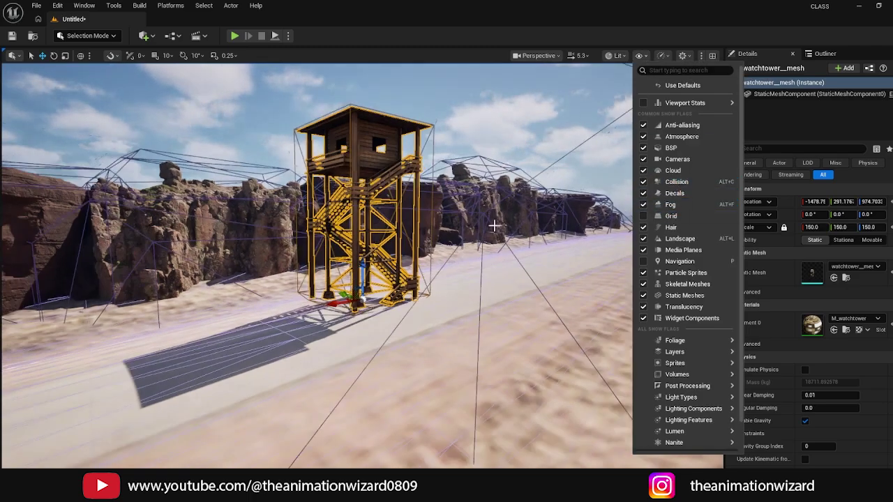
{"action": "left_click_drag", "start_coordinate": [431, 245], "coordinate": [161, 244], "text": "alt"}
{"action": "left_click_drag", "start_coordinate": [466, 227], "coordinate": [438, 179], "text": "alt"}
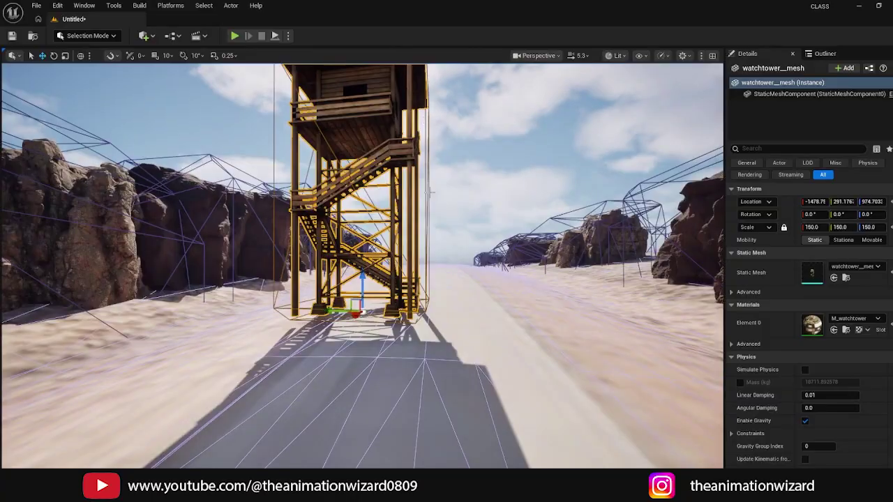
{"action": "left_click_drag", "start_coordinate": [427, 222], "coordinate": [228, 345], "text": "alt"}
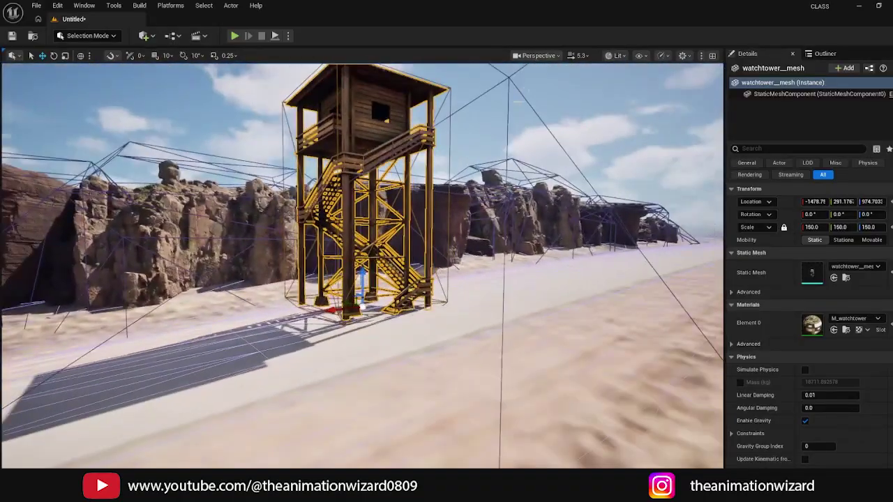
- Turn off the collision display in the viewport
{"action": "left_click", "coordinate": [642, 56]}
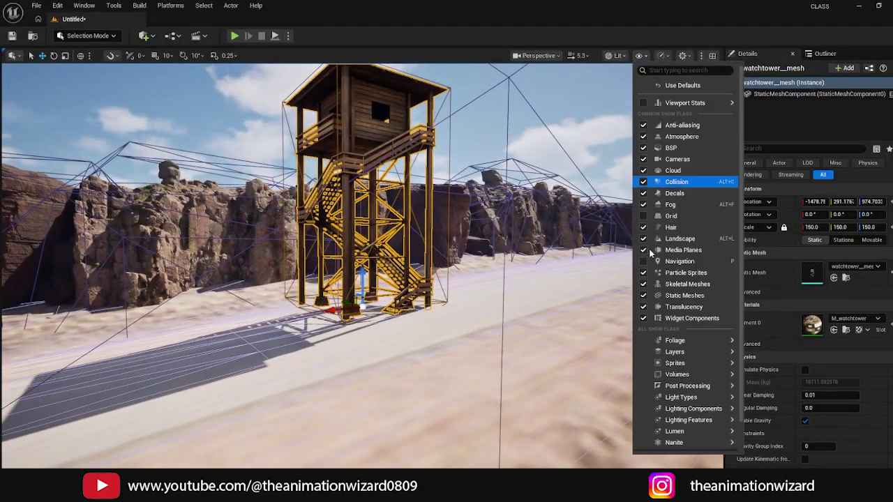
{"action": "left_click", "coordinate": [642, 182]}
{"action": "left_click_drag", "start_coordinate": [489, 272], "coordinate": [600, 272], "text": "alt"}
{"action": "left_click_drag", "start_coordinate": [209, 228], "coordinate": [150, 228], "text": "alt"}
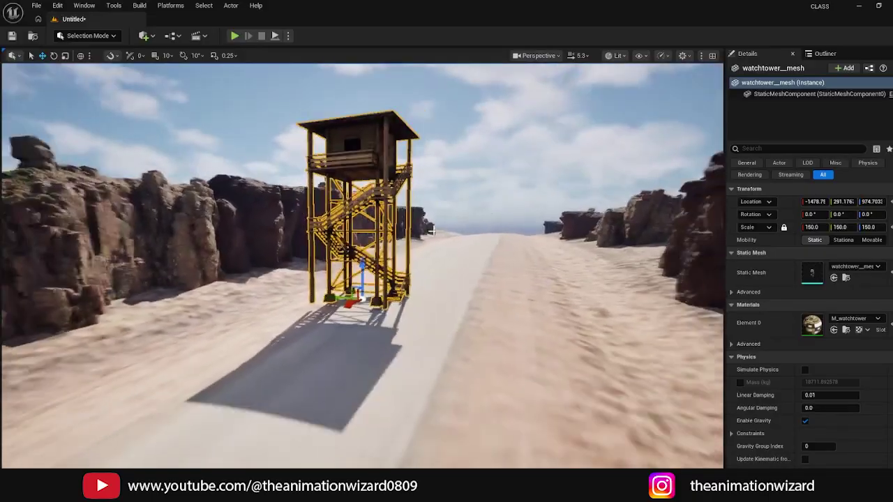
{"action": "left_click_drag", "start_coordinate": [315, 231], "coordinate": [230, 182], "text": "alt"}
{"action": "left_click_drag", "start_coordinate": [377, 230], "coordinate": [394, 150], "text": "alt"}
{"action": "scroll", "coordinate": [376, 163], "scroll_direction": "up", "scroll_amount": 3}
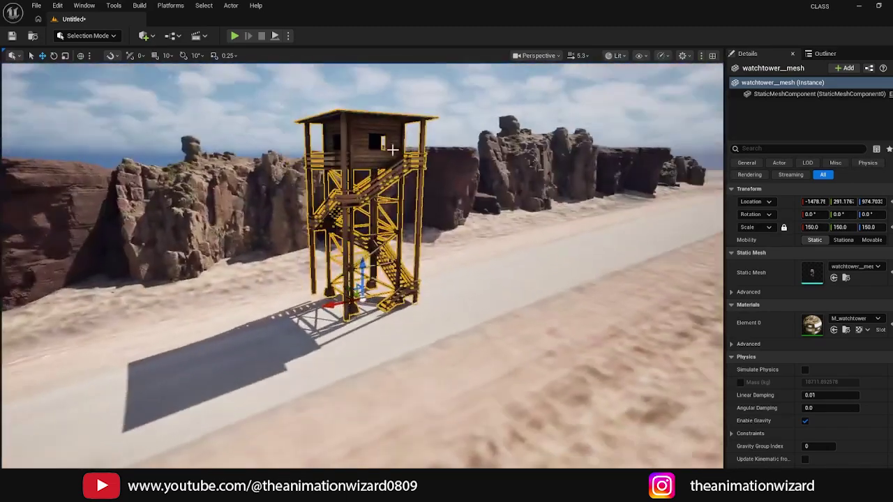
{"action": "scroll", "coordinate": [403, 223], "scroll_direction": "down", "scroll_amount": 2}
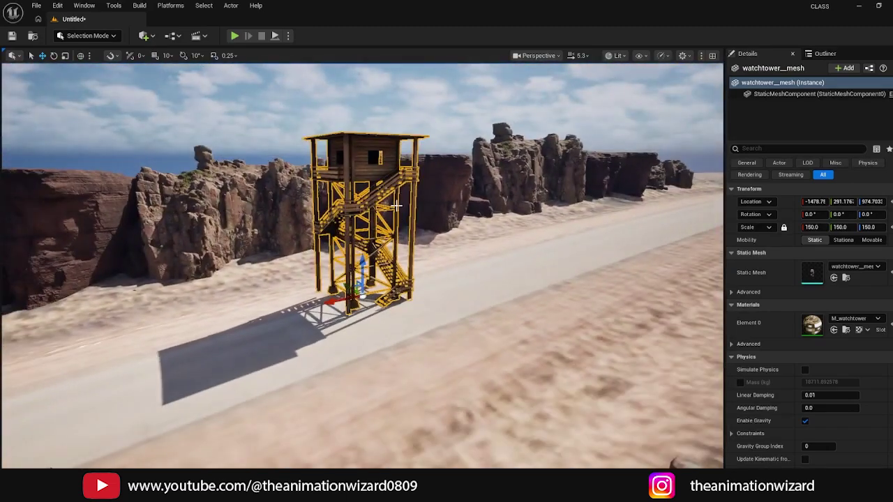
- Open the watchtower__mesh asset for editing and display its complex collision in the preview
{"action": "key", "text": "ctrl+space"}
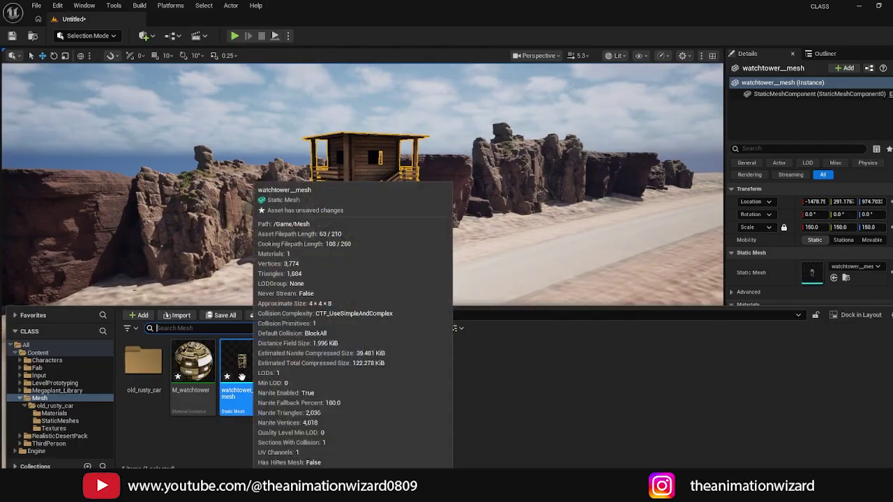
{"action": "mouse_move", "coordinate": [241, 364]}
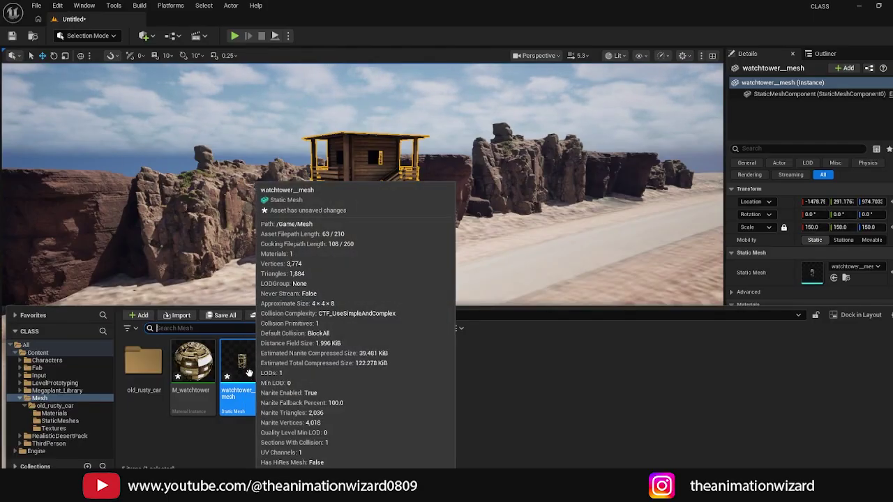
{"action": "double_click", "coordinate": [242, 364]}
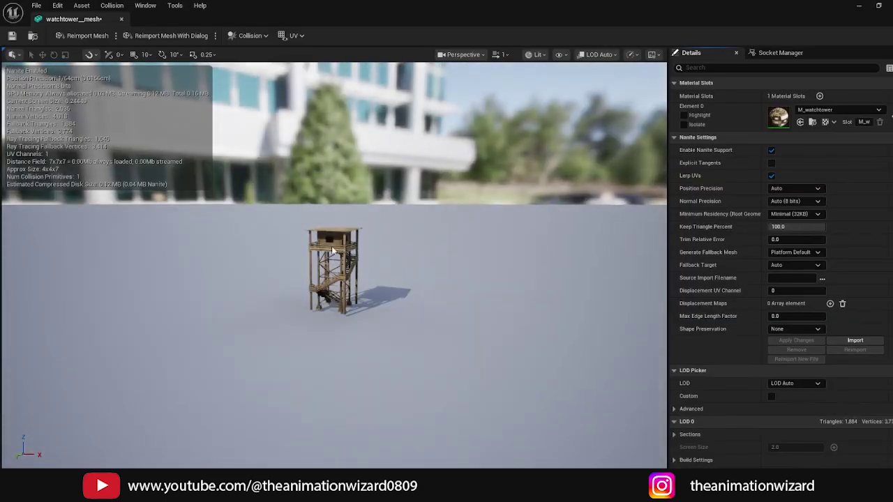
{"action": "left_click_drag", "start_coordinate": [368, 242], "coordinate": [509, 251]}
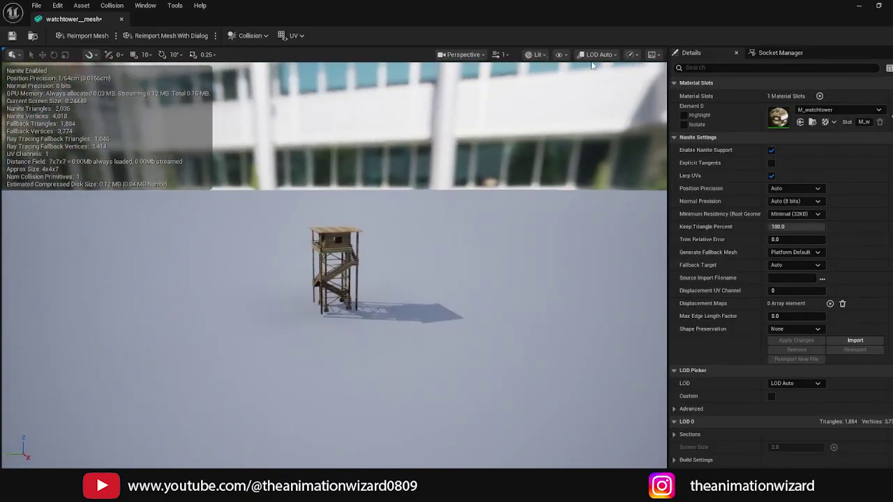
{"action": "left_click", "coordinate": [563, 55]}
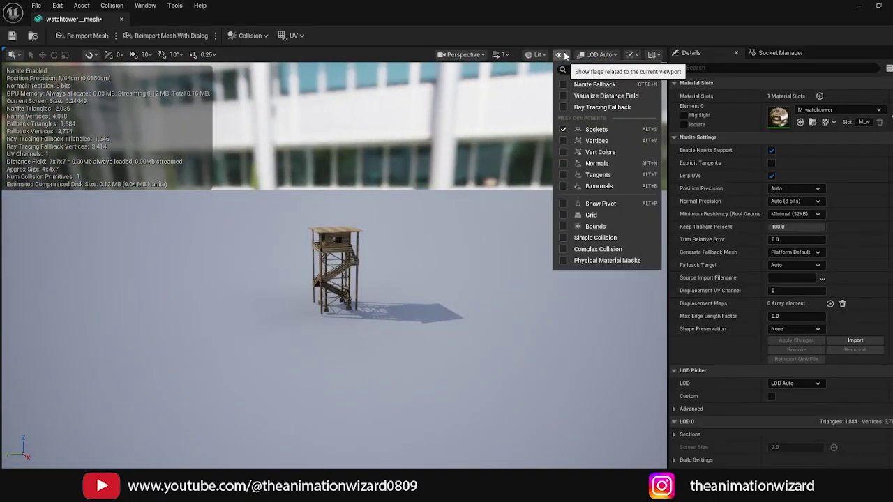
{"action": "left_click", "coordinate": [575, 253]}
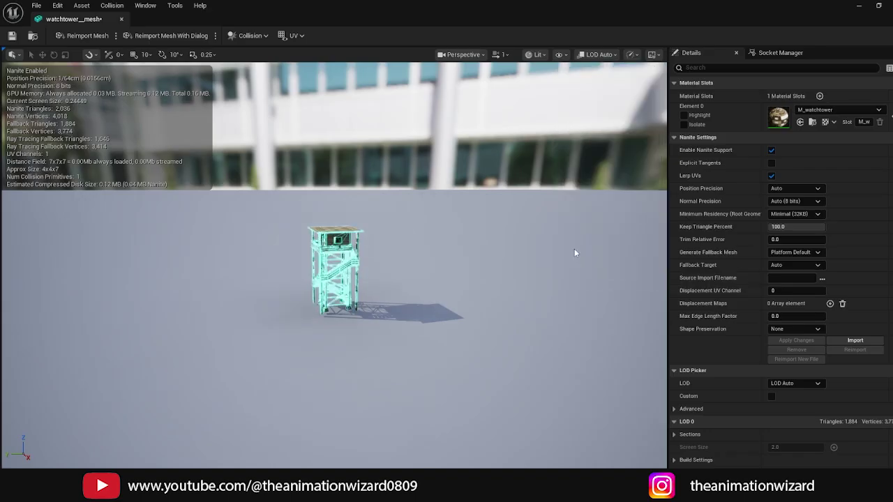
- Examine the watchtower mesh's complex collision outline from several sides
{"action": "left_click_drag", "start_coordinate": [580, 277], "coordinate": [175, 325]}
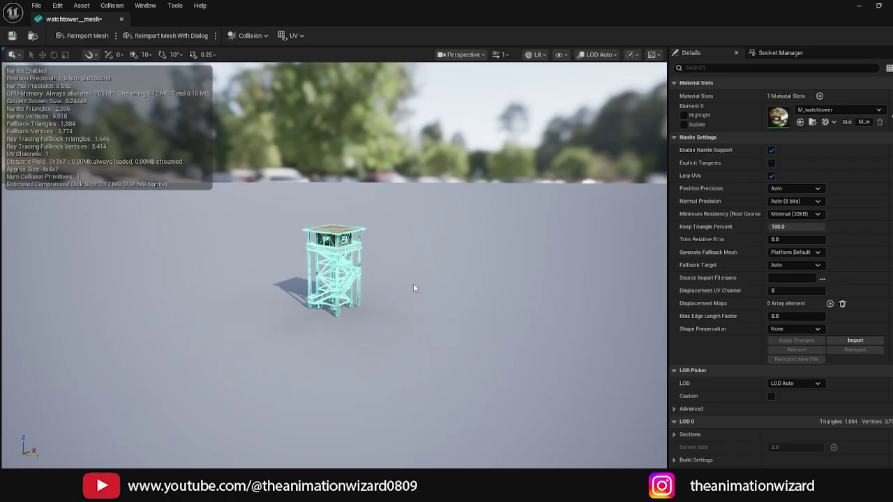
{"action": "left_click_drag", "start_coordinate": [413, 288], "coordinate": [251, 295]}
{"action": "scroll", "coordinate": [386, 233], "scroll_direction": "down", "scroll_amount": 5}
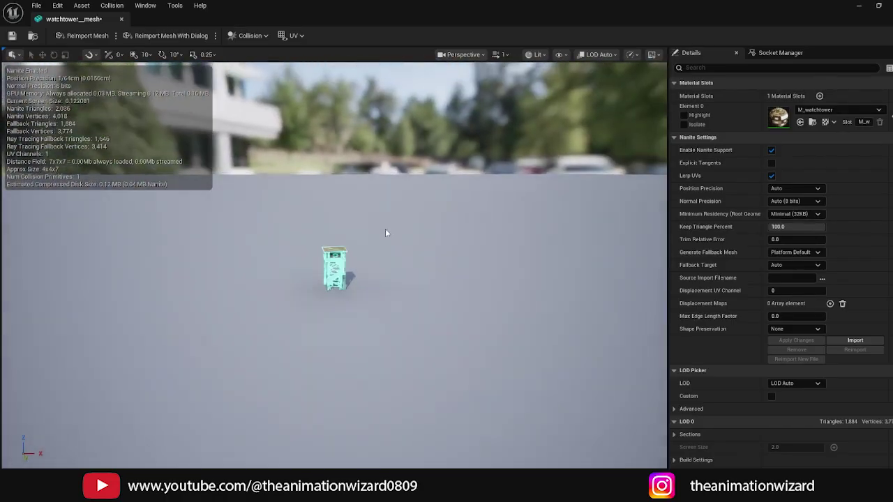
{"action": "left_click", "coordinate": [562, 55]}
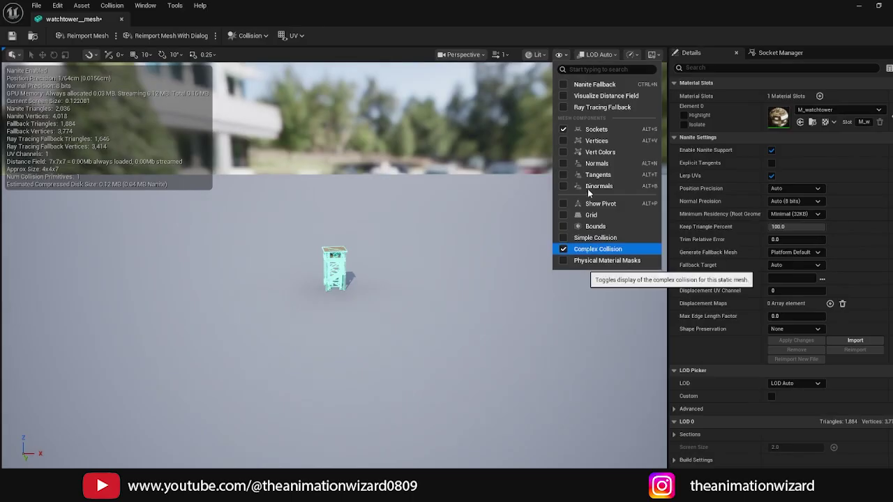
{"action": "left_click", "coordinate": [533, 13]}
{"action": "scroll", "coordinate": [759, 279], "scroll_direction": "down", "scroll_amount": 2}
{"action": "scroll", "coordinate": [718, 140], "scroll_direction": "up", "scroll_amount": 2}
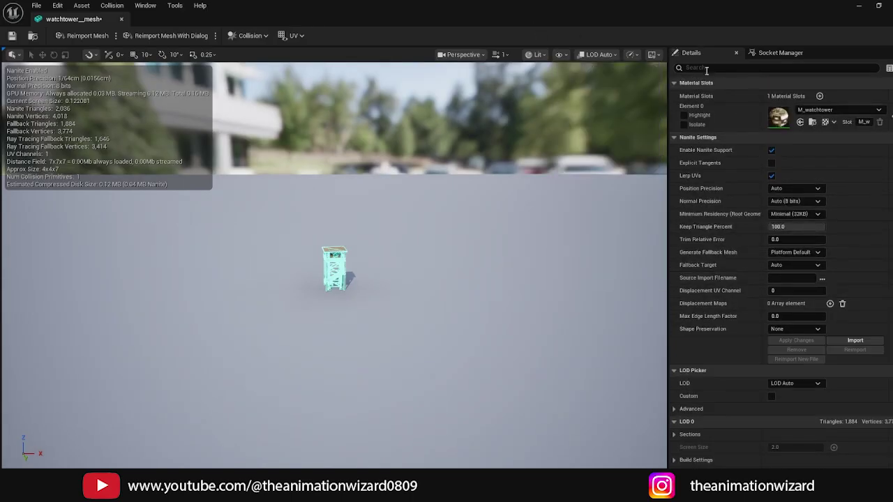
- Set the mesh's Collision Complexity to Use Complex Collision As Simple, then save and close the watchtower asset
{"action": "scroll", "coordinate": [741, 251], "scroll_direction": "down", "scroll_amount": 5}
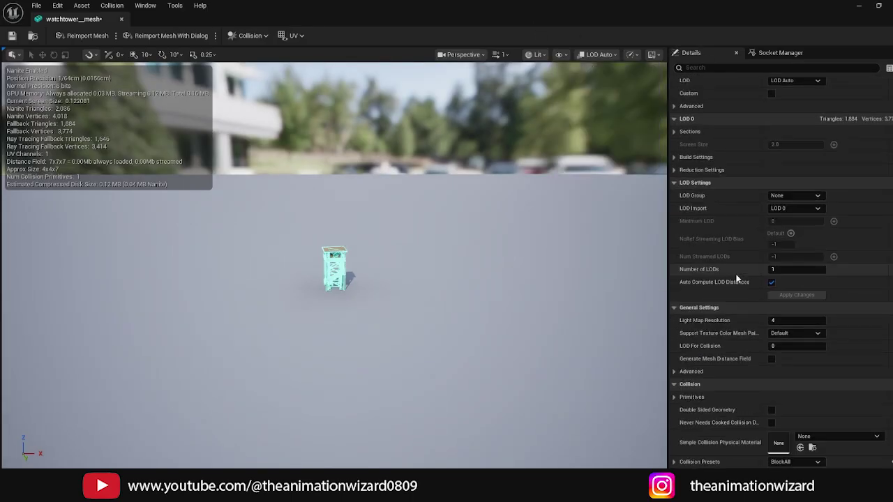
{"action": "scroll", "coordinate": [713, 312], "scroll_direction": "down", "scroll_amount": 3}
{"action": "scroll", "coordinate": [710, 298], "scroll_direction": "down", "scroll_amount": 2}
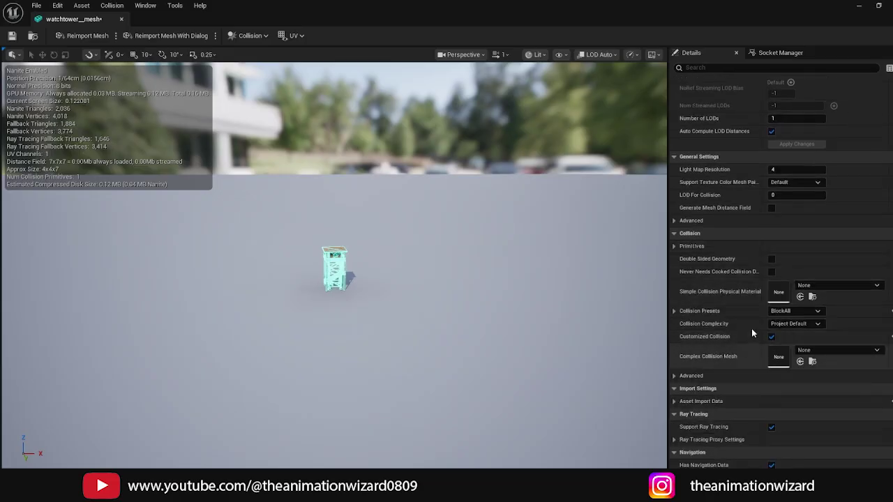
{"action": "left_click", "coordinate": [796, 324]}
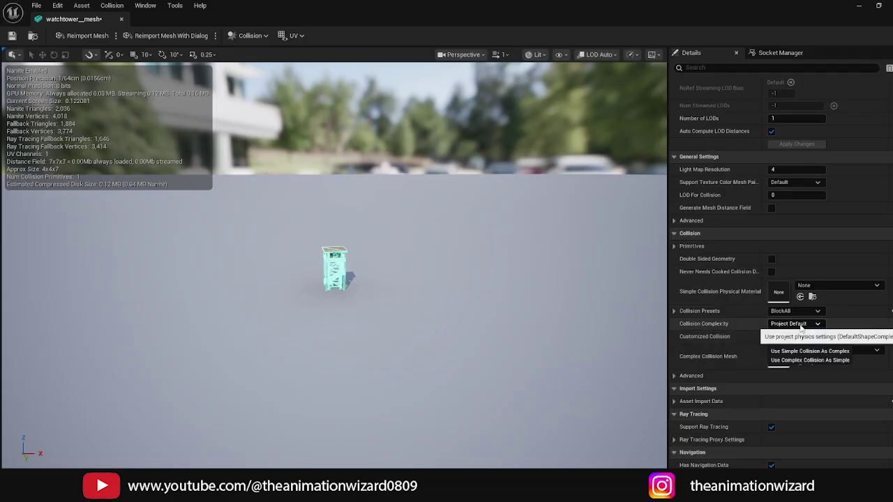
{"action": "left_click", "coordinate": [790, 360]}
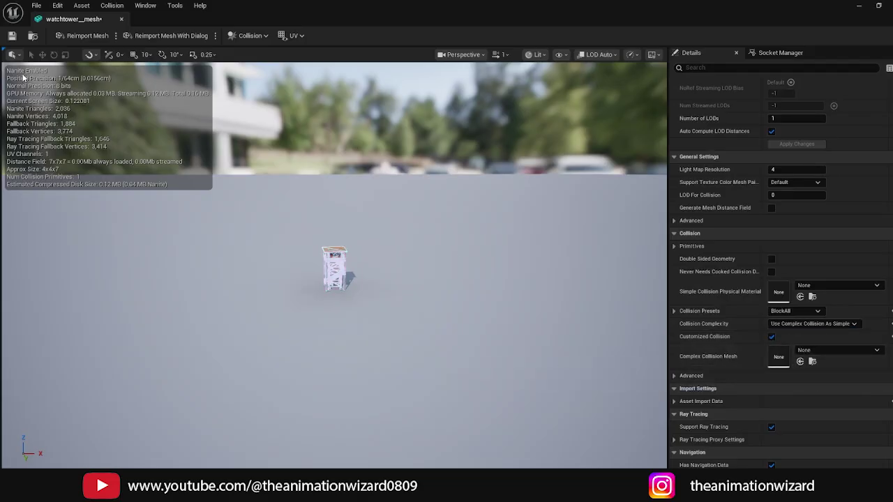
{"action": "left_click", "coordinate": [11, 39]}
{"action": "left_click", "coordinate": [122, 19]}
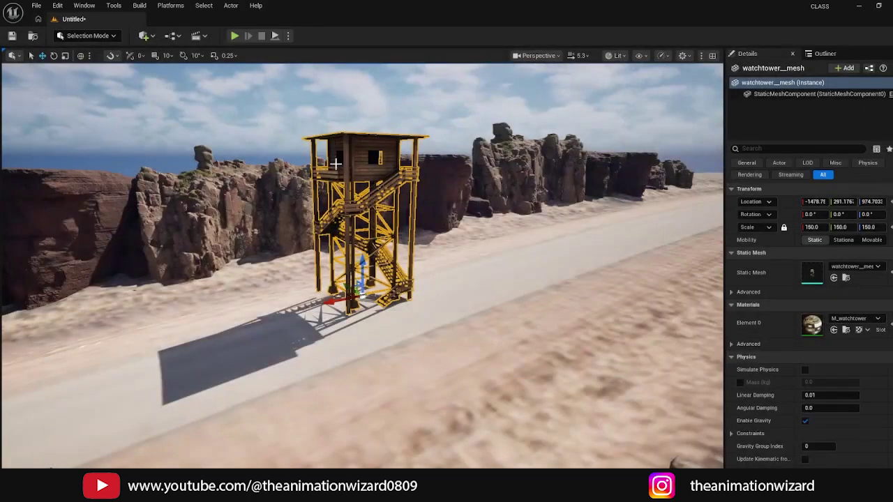
- Play the level and walk the character up the watchtower stairs to test its collision, ending the session when done
{"action": "left_click", "coordinate": [234, 36]}
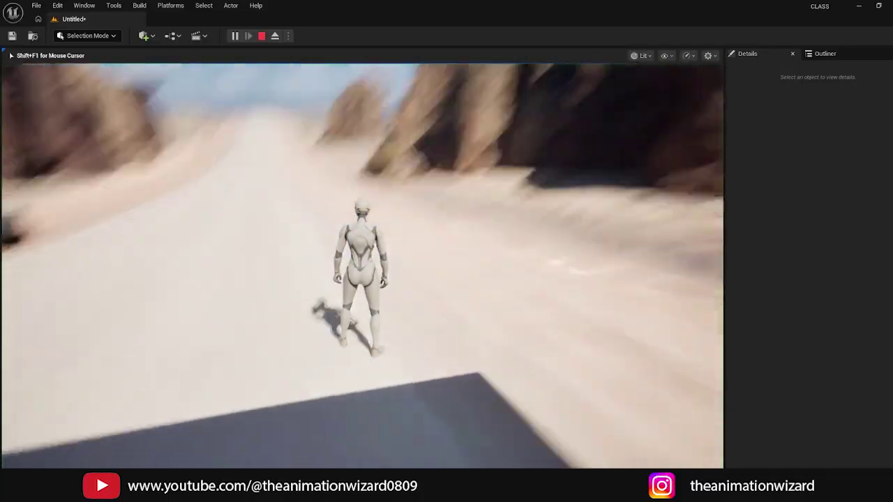
{"action": "key", "text": "w"}
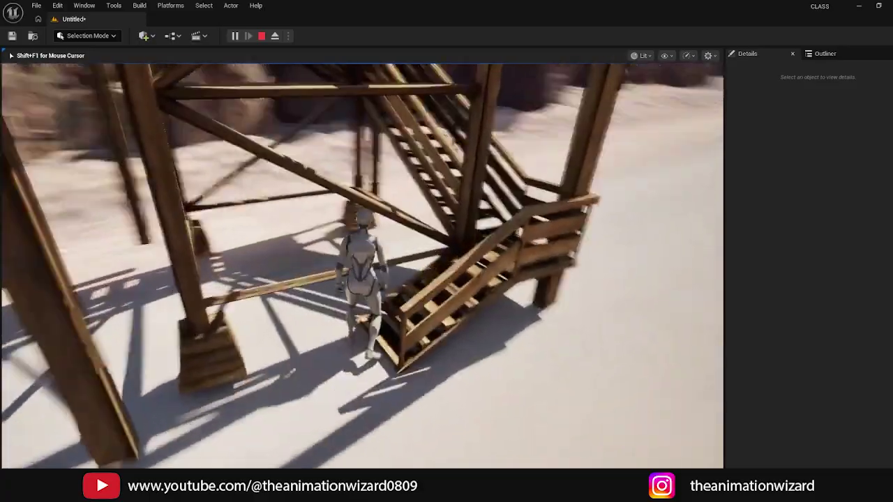
{"action": "key", "text": "w"}
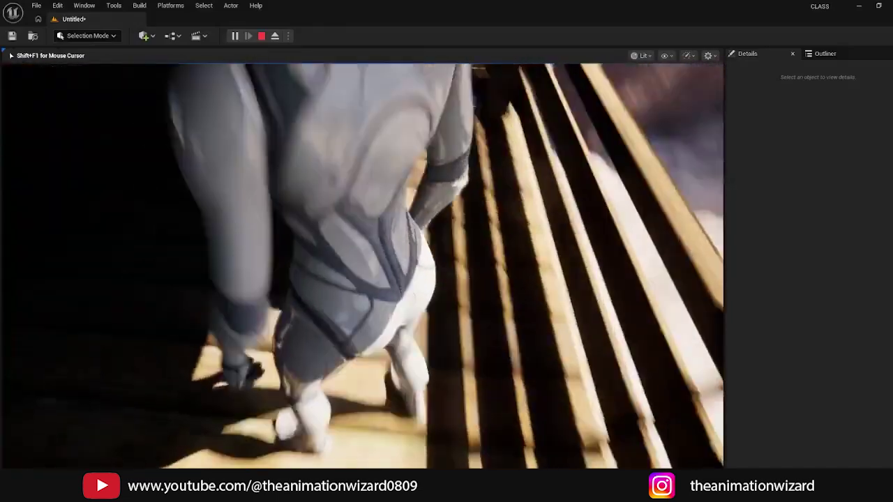
{"action": "key", "text": "Escape"}
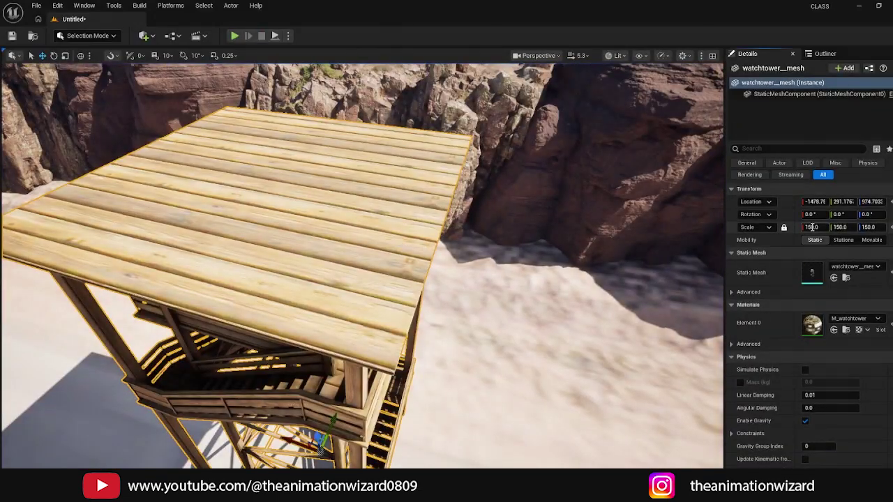
- Set the watchtower's uniform scale to 175 and move it off the road beside the rocks, at about X -3562, Y -2675
{"action": "key", "text": "Return"}
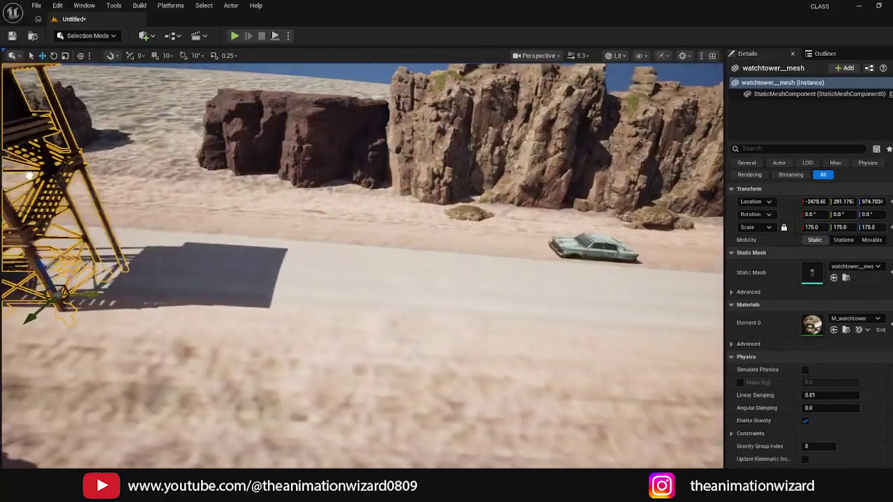
{"action": "right_click_drag", "start_coordinate": [334, 237], "coordinate": [231, 206]}
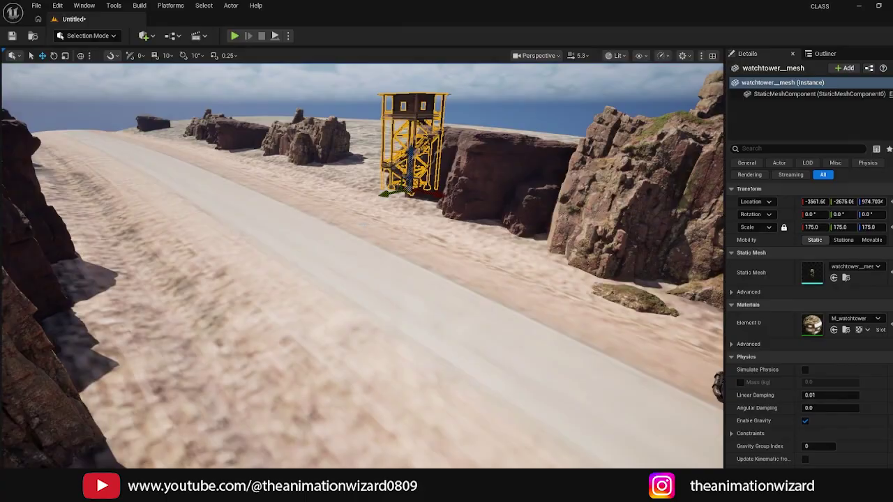
{"action": "key", "text": "f"}
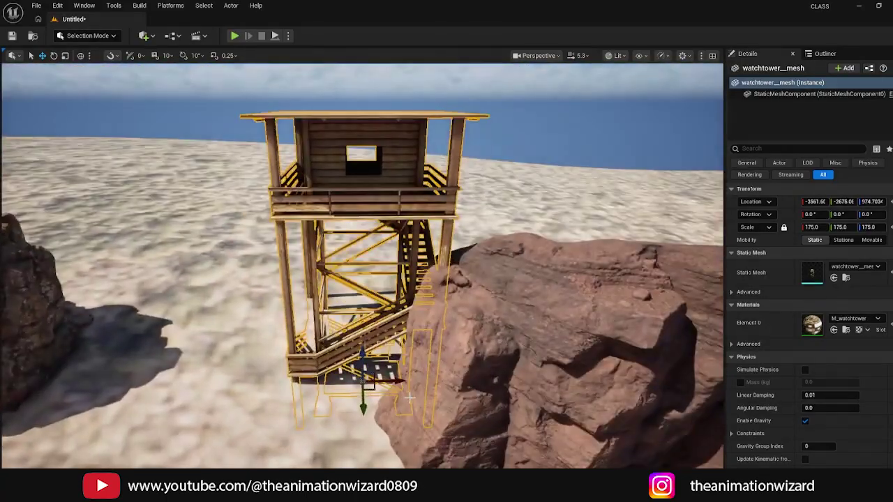
- Shift the watchtower clear of the rock and set it on the sand at about X -4105, Y -2305, Z 1318
{"action": "left_click_drag", "start_coordinate": [399, 377], "coordinate": [104, 384]}
{"action": "left_click_drag", "start_coordinate": [389, 344], "coordinate": [378, 235], "text": "alt"}
{"action": "key", "text": "End"}
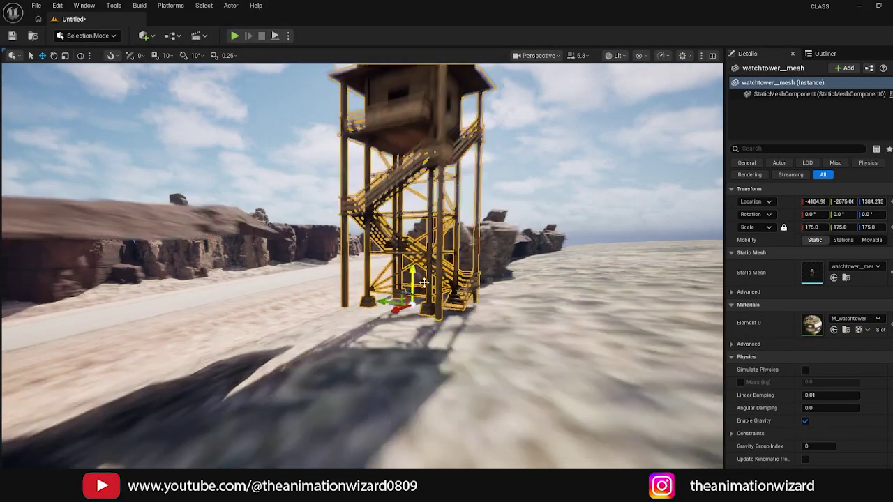
{"action": "left_click_drag", "start_coordinate": [390, 304], "coordinate": [408, 249], "text": "alt"}
{"action": "left_click_drag", "start_coordinate": [272, 300], "coordinate": [320, 347]}
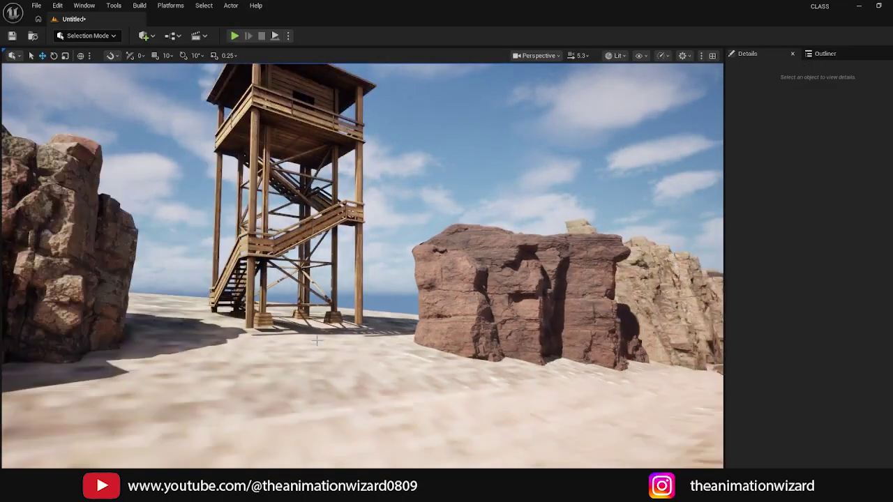
{"action": "left_click_drag", "start_coordinate": [390, 349], "coordinate": [244, 328], "text": "alt"}
{"action": "left_click", "coordinate": [344, 354]}
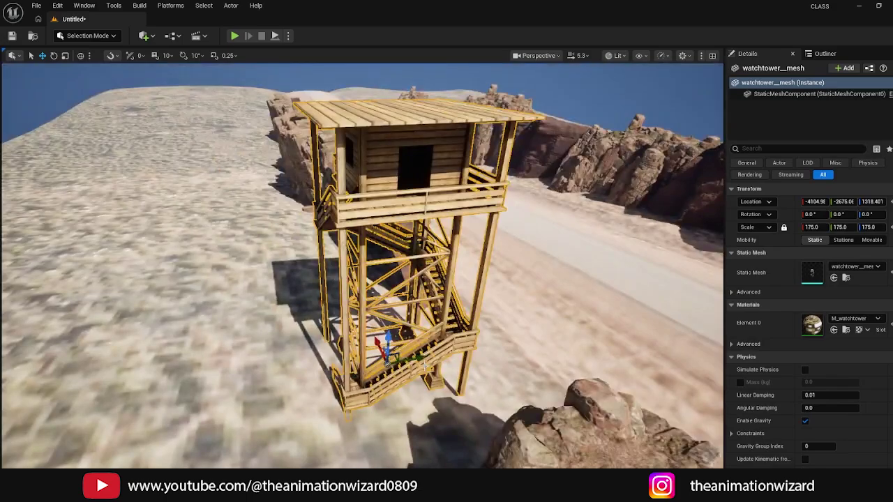
{"action": "left_click_drag", "start_coordinate": [424, 364], "coordinate": [364, 384]}
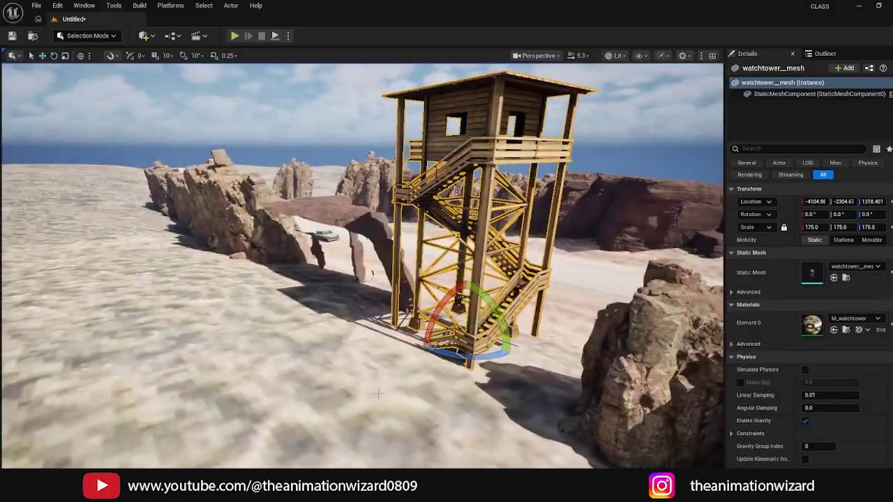
- Undo the free rotation of the watchtower, enable rotation snapping at 10°, and rotate the tower to -90° about Z
{"action": "left_click_drag", "start_coordinate": [438, 356], "coordinate": [506, 361]}
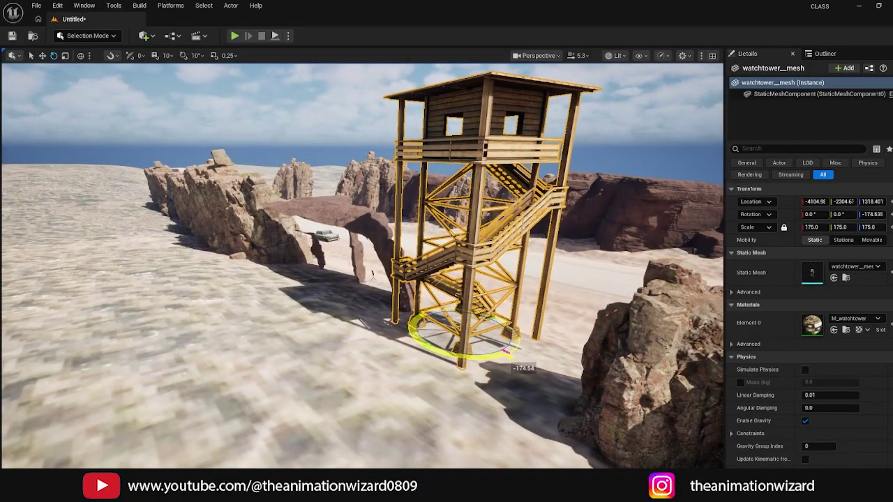
{"action": "key", "text": "ctrl+z"}
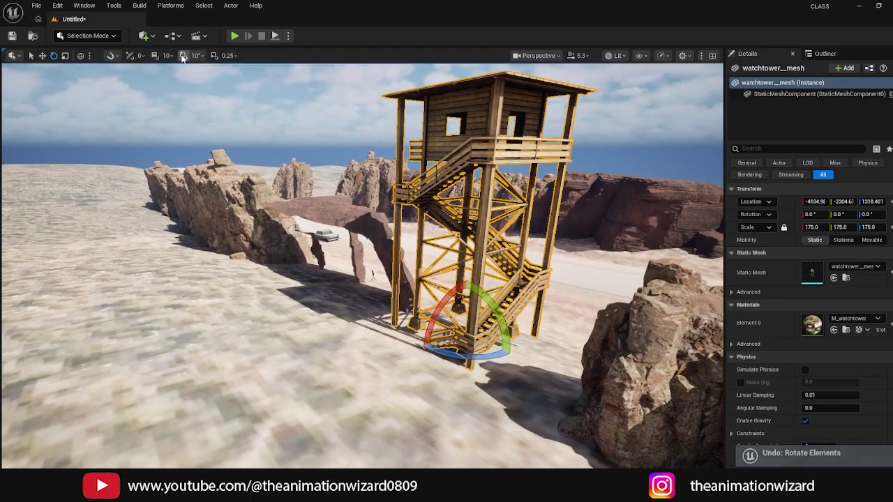
{"action": "left_click", "coordinate": [182, 57]}
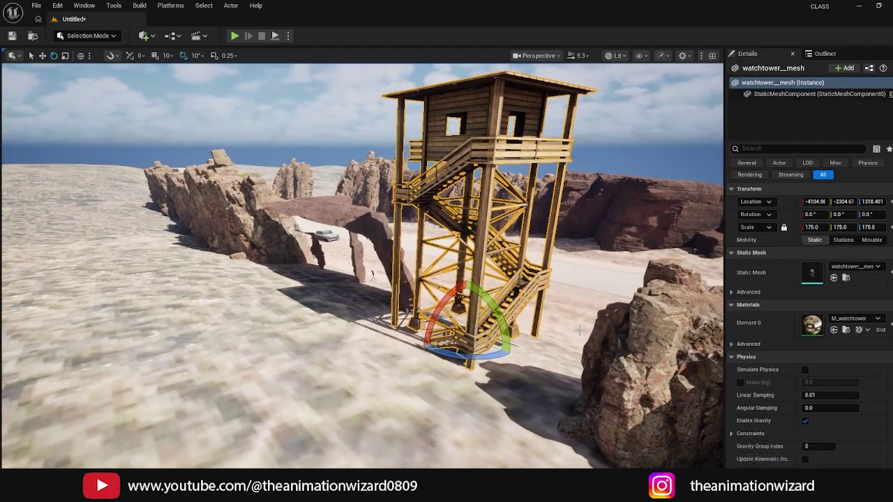
{"action": "left_click_drag", "start_coordinate": [452, 352], "coordinate": [245, 339]}
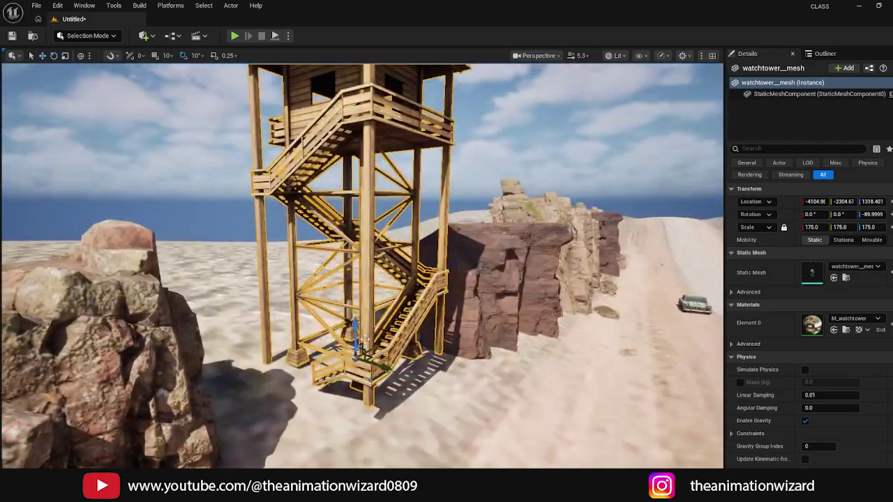
- Lower the rotated watchtower into the sand to about Z 1173
{"action": "left_click_drag", "start_coordinate": [356, 324], "coordinate": [439, 338]}
{"action": "left_click_drag", "start_coordinate": [283, 332], "coordinate": [286, 336]}
{"action": "left_click_drag", "start_coordinate": [375, 321], "coordinate": [345, 283], "text": "alt"}
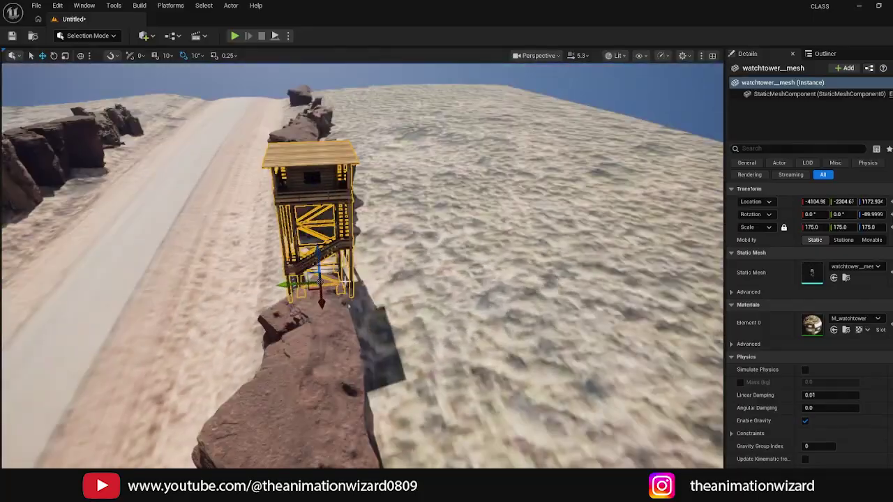
- Duplicate the watchtower across onto the road and move the copy along it to about X 3762, Y 114
{"action": "left_click_drag", "start_coordinate": [285, 286], "coordinate": [212, 20], "text": "alt"}
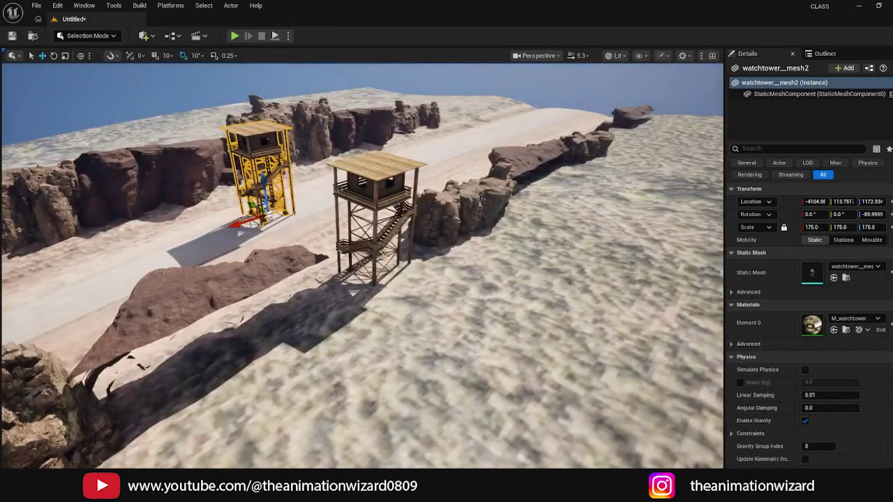
{"action": "left_click_drag", "start_coordinate": [363, 265], "coordinate": [251, 269], "text": "alt"}
{"action": "left_click_drag", "start_coordinate": [449, 192], "coordinate": [123, 111]}
{"action": "key", "text": "f"}
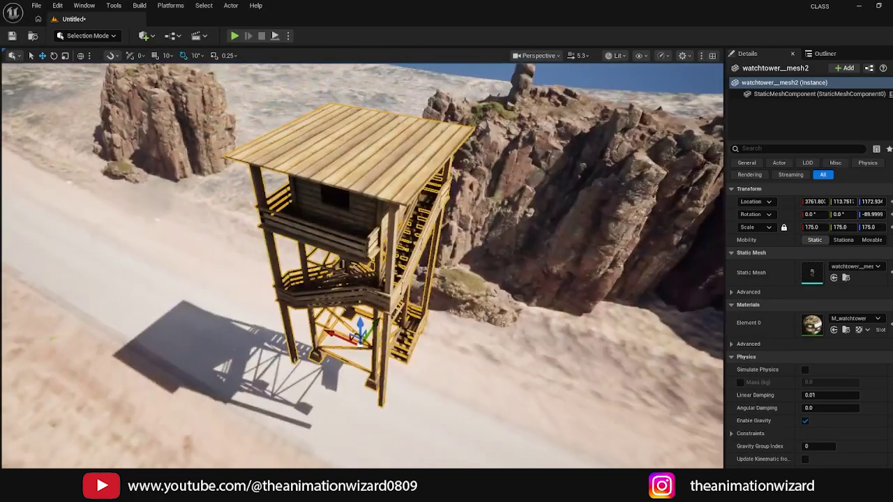
- Place the duplicate watchtower on the sand between the rocks beside the road, at about X 5560, Y 2041, Z 605
{"action": "left_click_drag", "start_coordinate": [278, 153], "coordinate": [419, 104], "text": "alt"}
{"action": "left_click_drag", "start_coordinate": [189, 154], "coordinate": [341, 324], "text": "alt"}
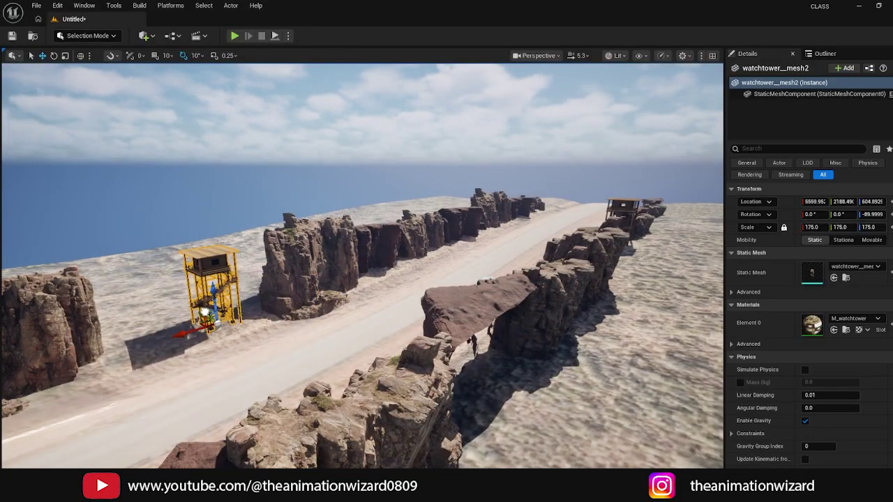
{"action": "key", "text": "f"}
{"action": "left_click_drag", "start_coordinate": [349, 279], "coordinate": [516, 279], "text": "alt"}
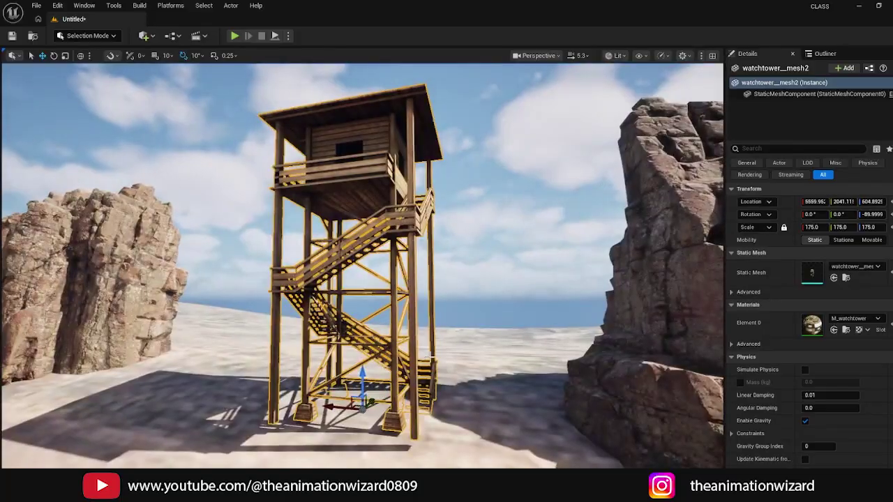
- Lower the duplicate watchtower between the rocks into the sand to about Z 554
{"action": "left_click_drag", "start_coordinate": [363, 382], "coordinate": [378, 384]}
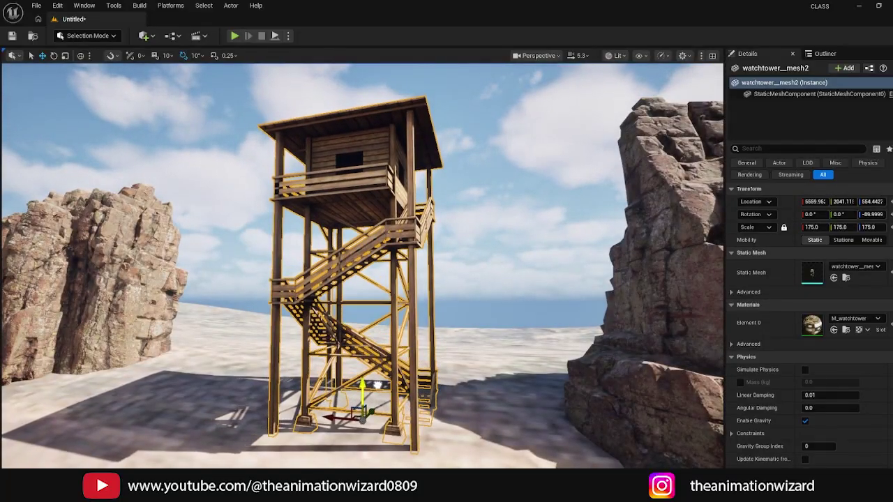
{"action": "left_click_drag", "start_coordinate": [492, 342], "coordinate": [607, 314], "text": "alt"}
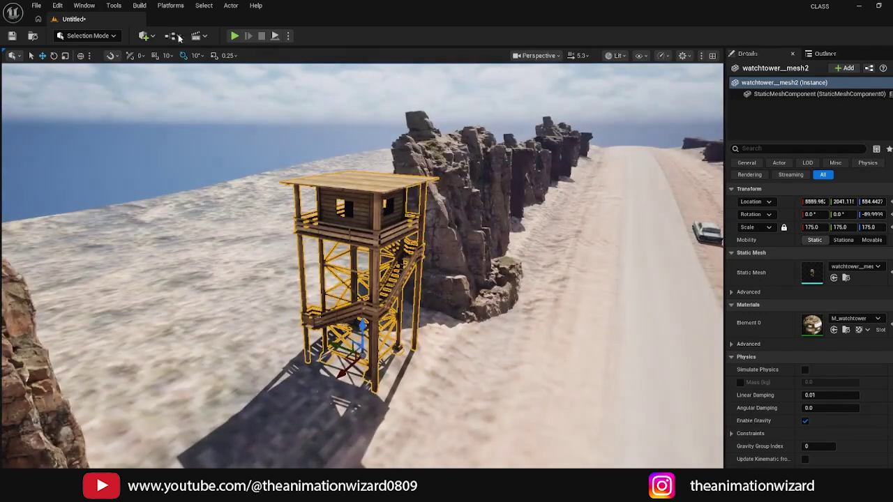
- Play-test the level by running the character from the road to the duplicate watchtower and climbing its stairs to the cabin
{"action": "left_click", "coordinate": [234, 36]}
{"action": "key", "text": "w"}
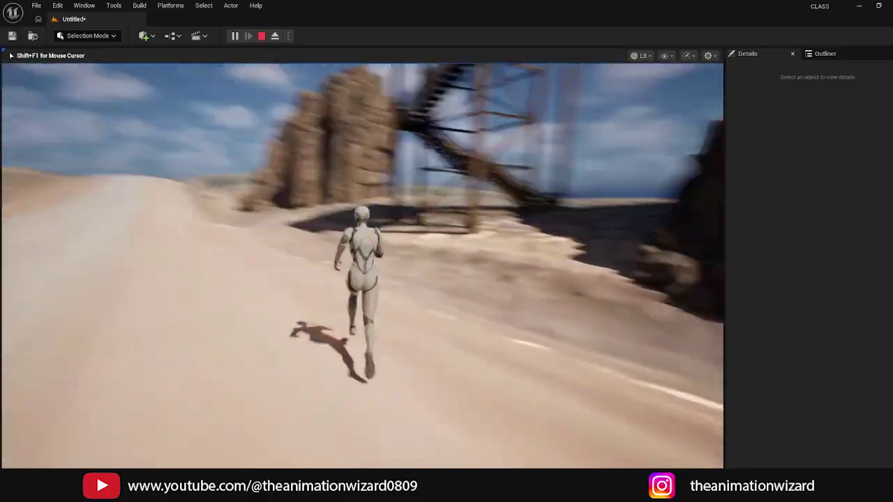
{"action": "key", "text": "w"}
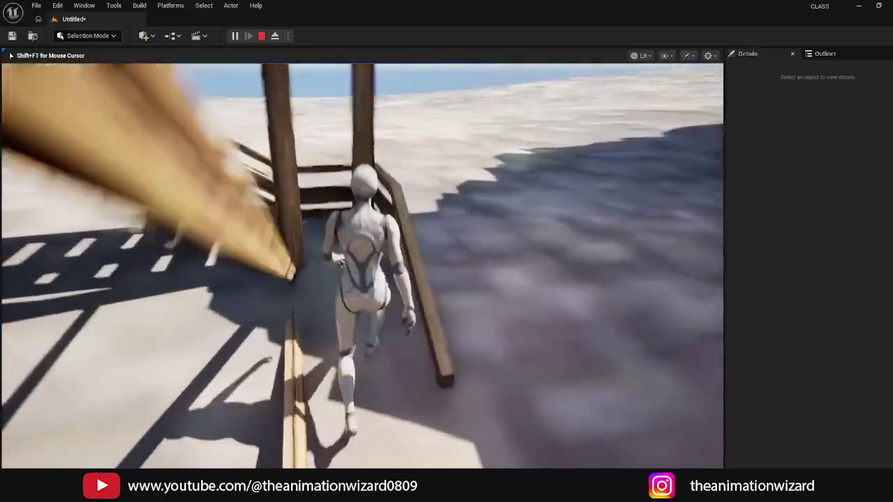
{"action": "key", "text": "w"}
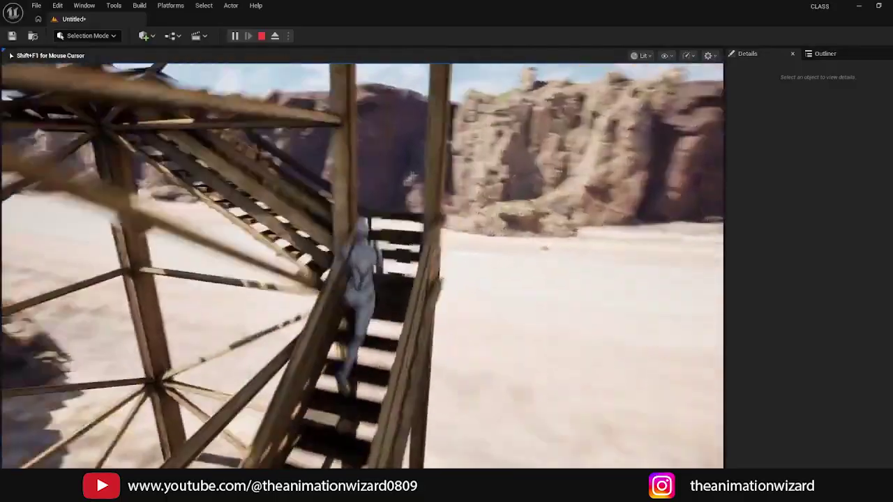
{"action": "key", "text": "w"}
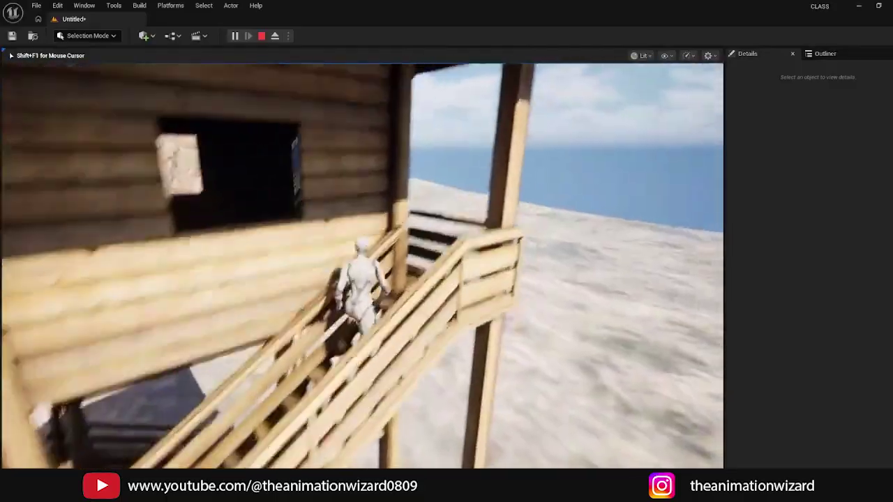
- Walk the character through the watchtower's cabin and along its railed balcony, and leave the tower for the sand
{"action": "key", "text": "w"}
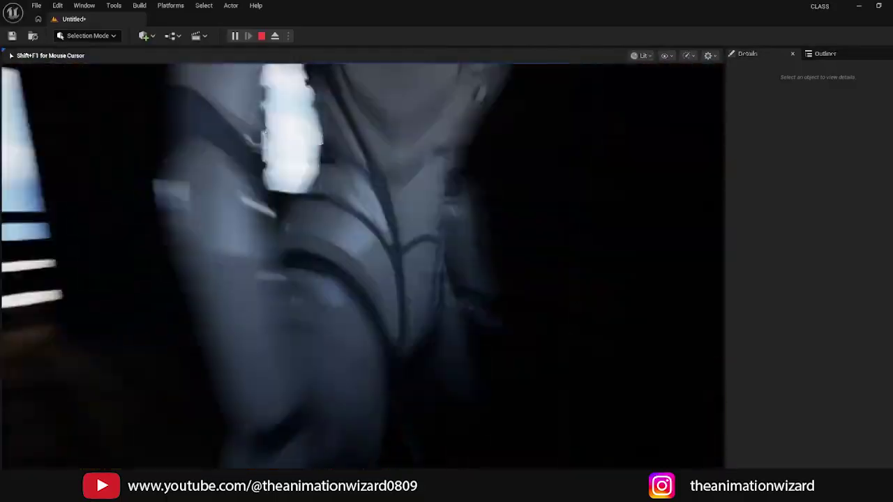
{"action": "key", "text": "w"}
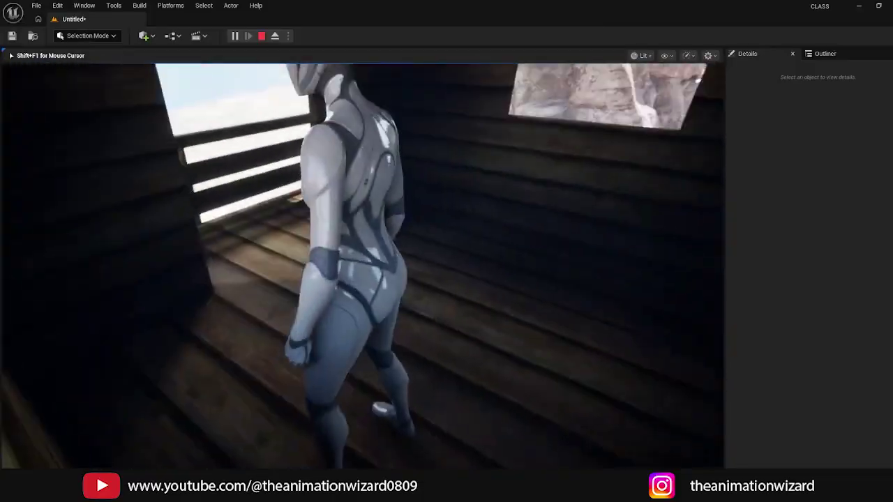
{"action": "key", "text": "w"}
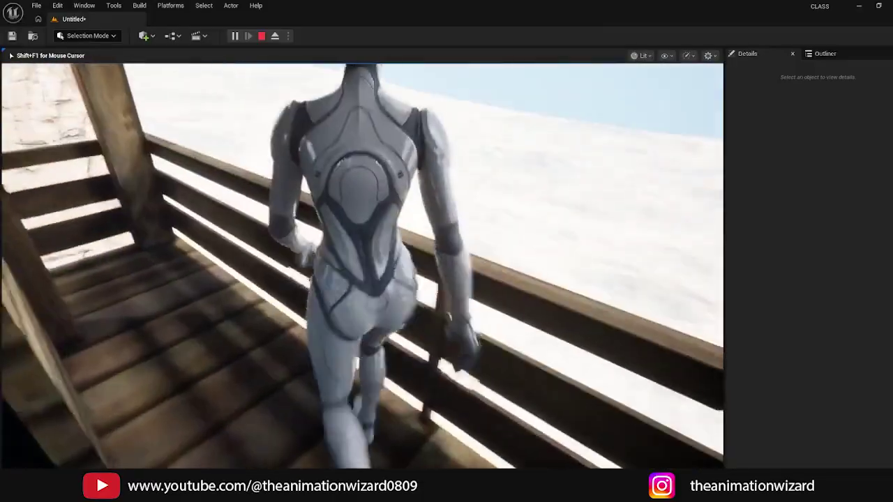
{"action": "key", "text": "w"}
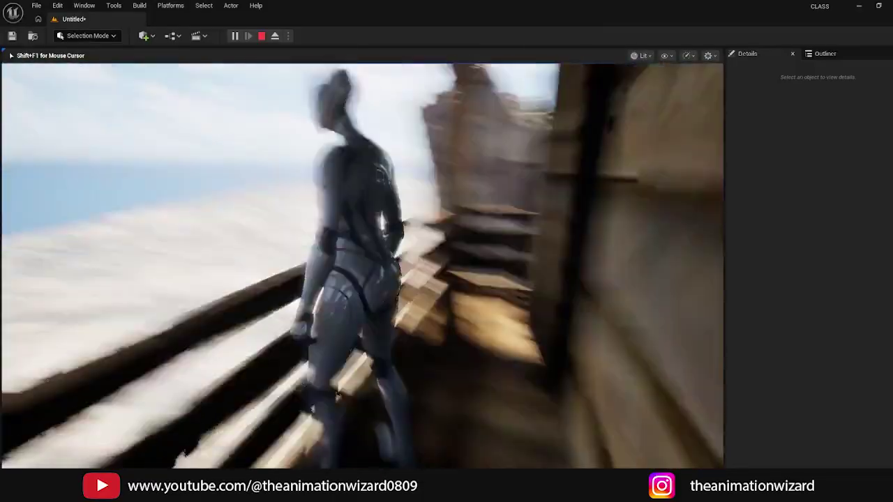
- Run the character across the sand to the road and look around at the watchtower, parked car and cliffs
{"action": "key", "text": "w"}
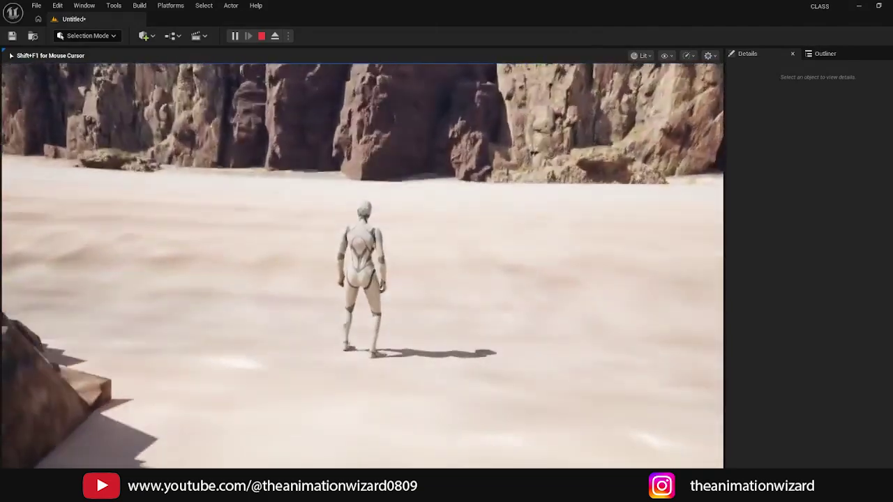
{"action": "key", "text": "w"}
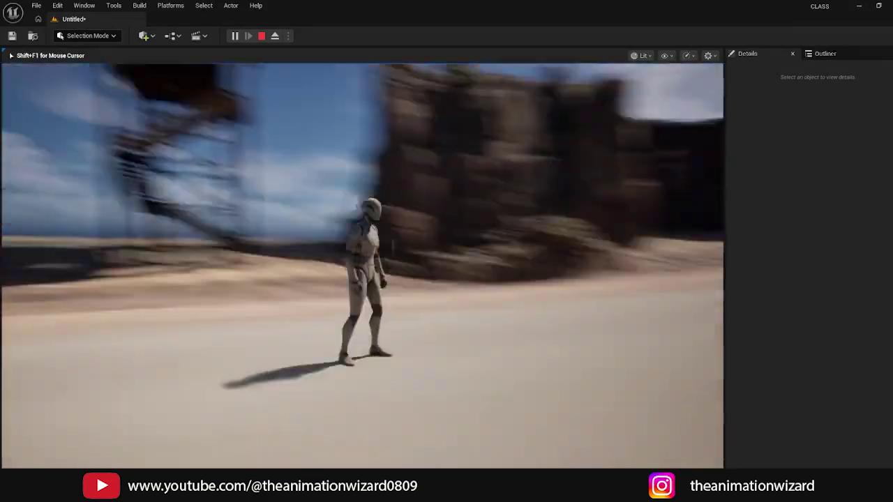
{"action": "key", "text": "w"}
{"action": "key", "text": "w"}
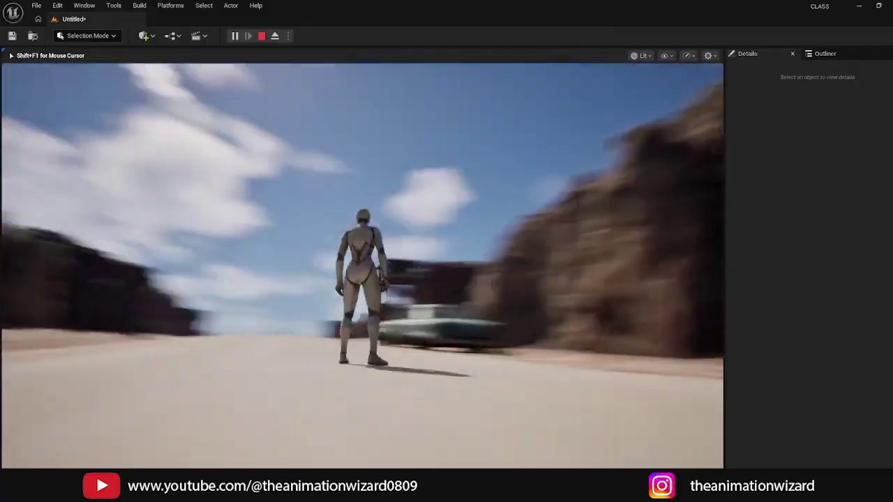
{"action": "key", "text": "w"}
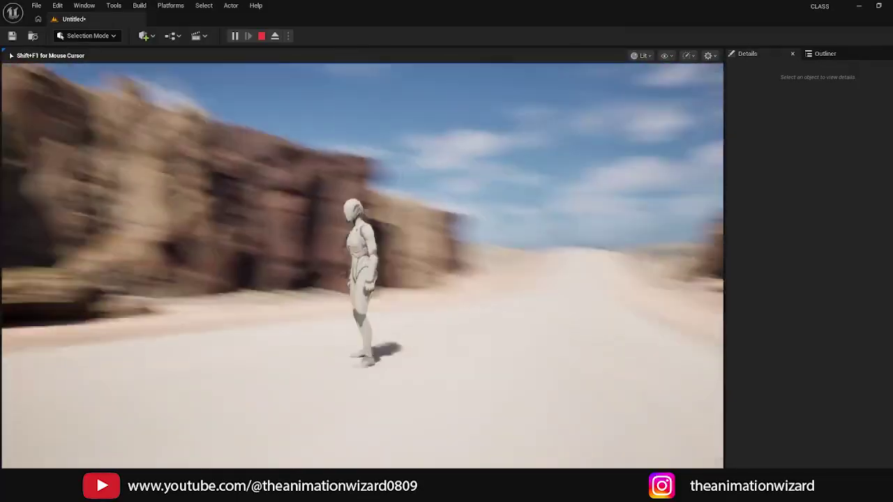